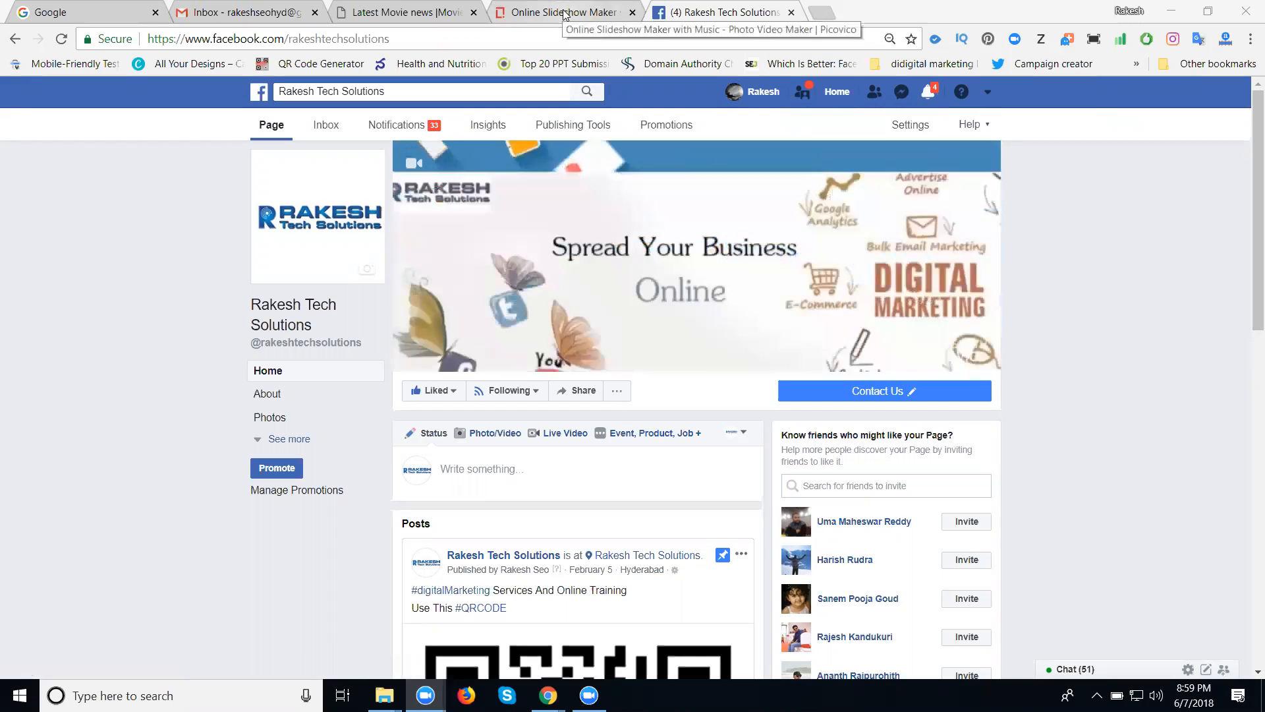
- Switch to Picovico and choose to create a Facebook Cover Video
click(564, 15)
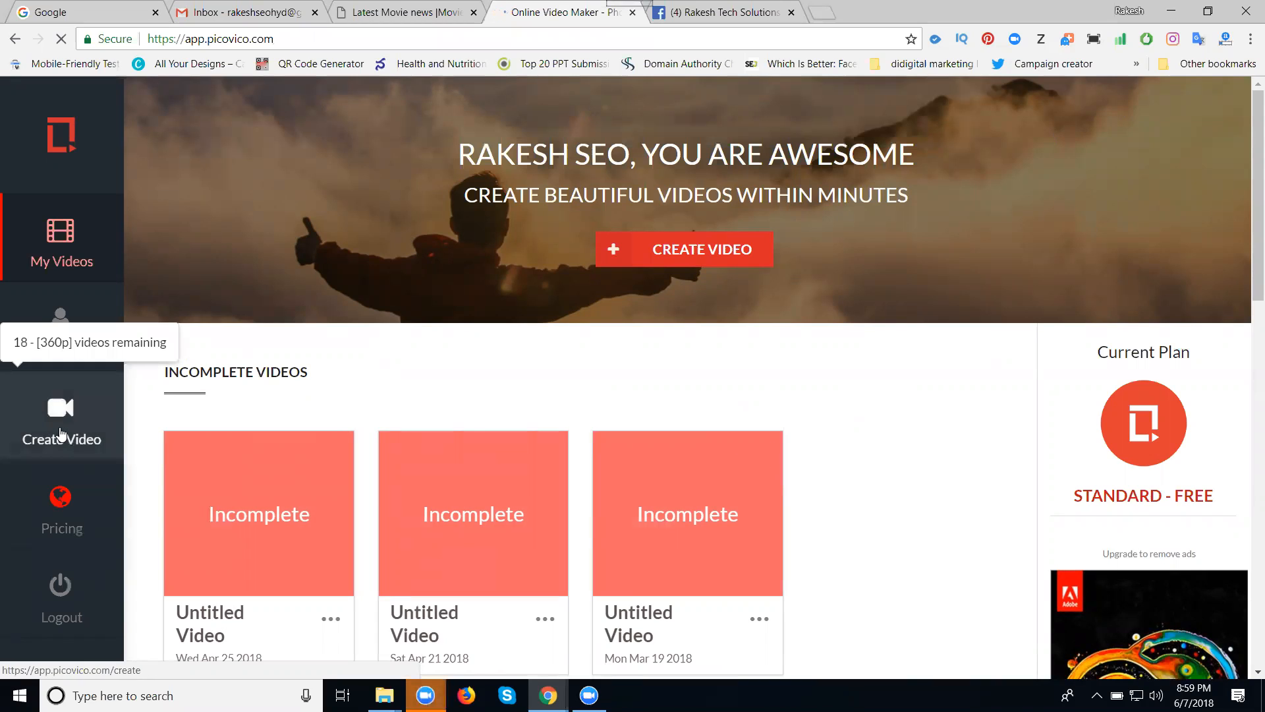
click(61, 433)
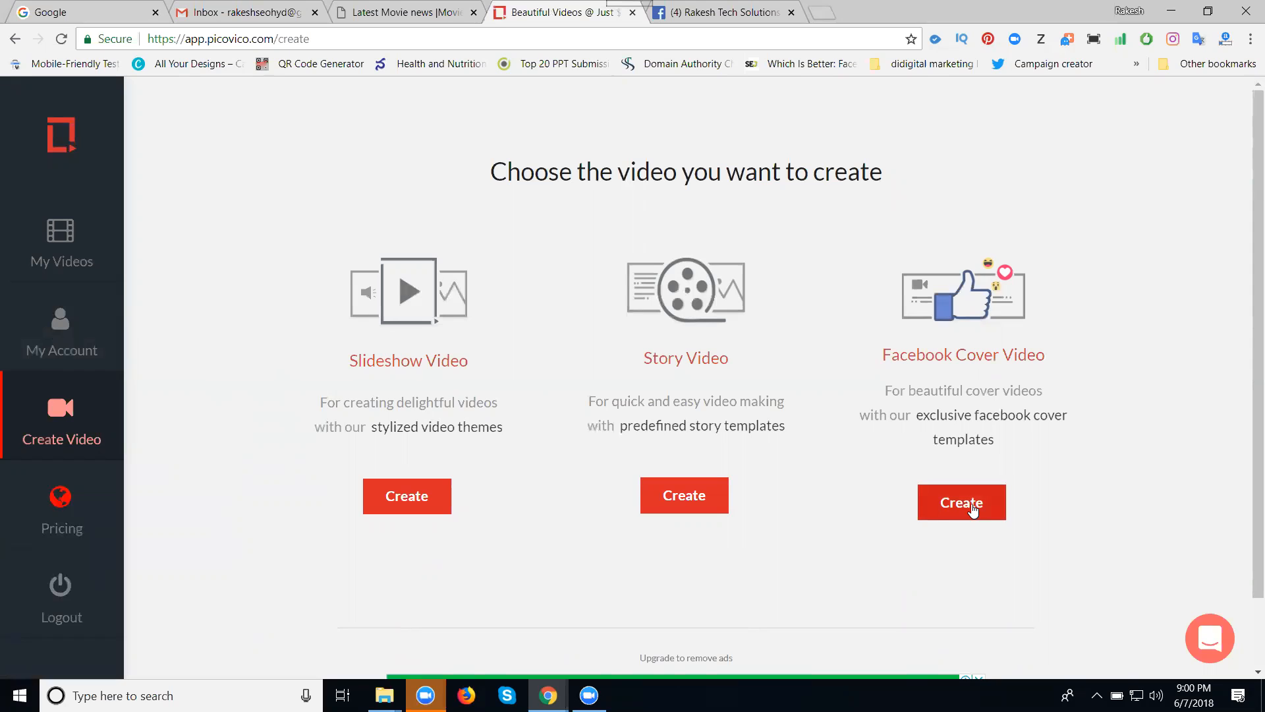
click(973, 504)
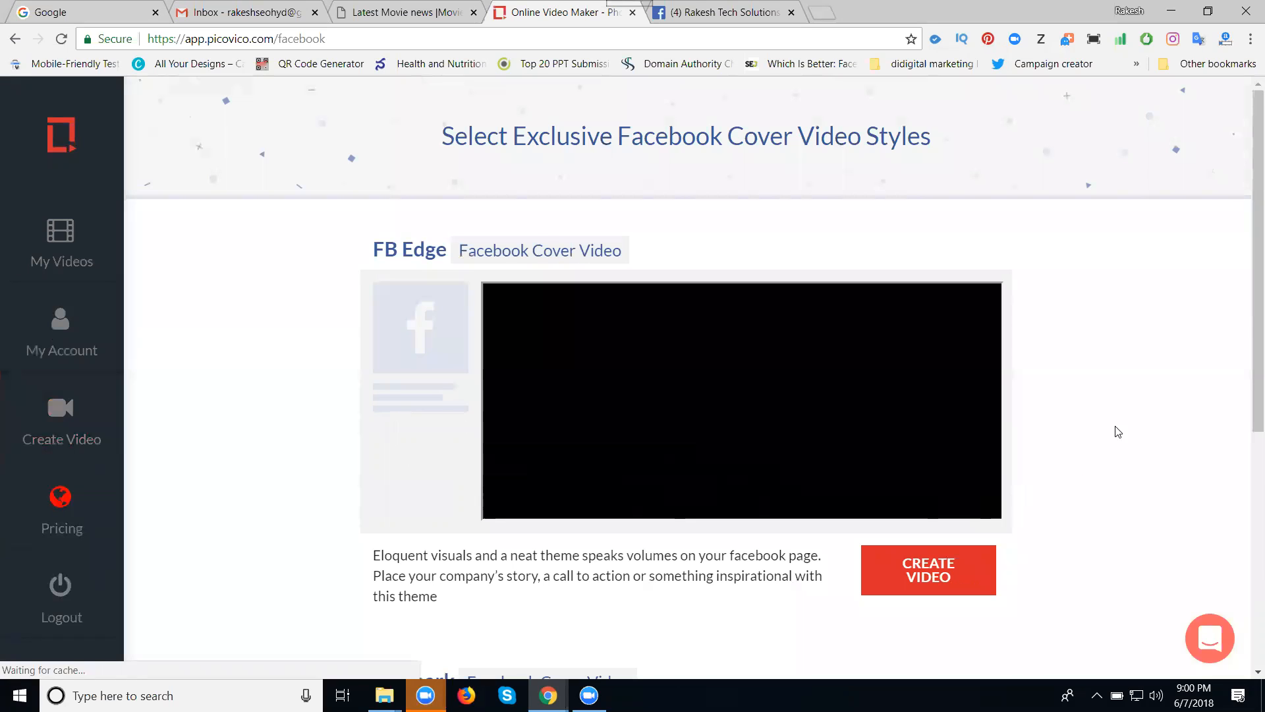
- Play the FB Edge and FB Spark sample videos and compare them with the Facebook page's current cover video
scroll(1118, 432, down, 4)
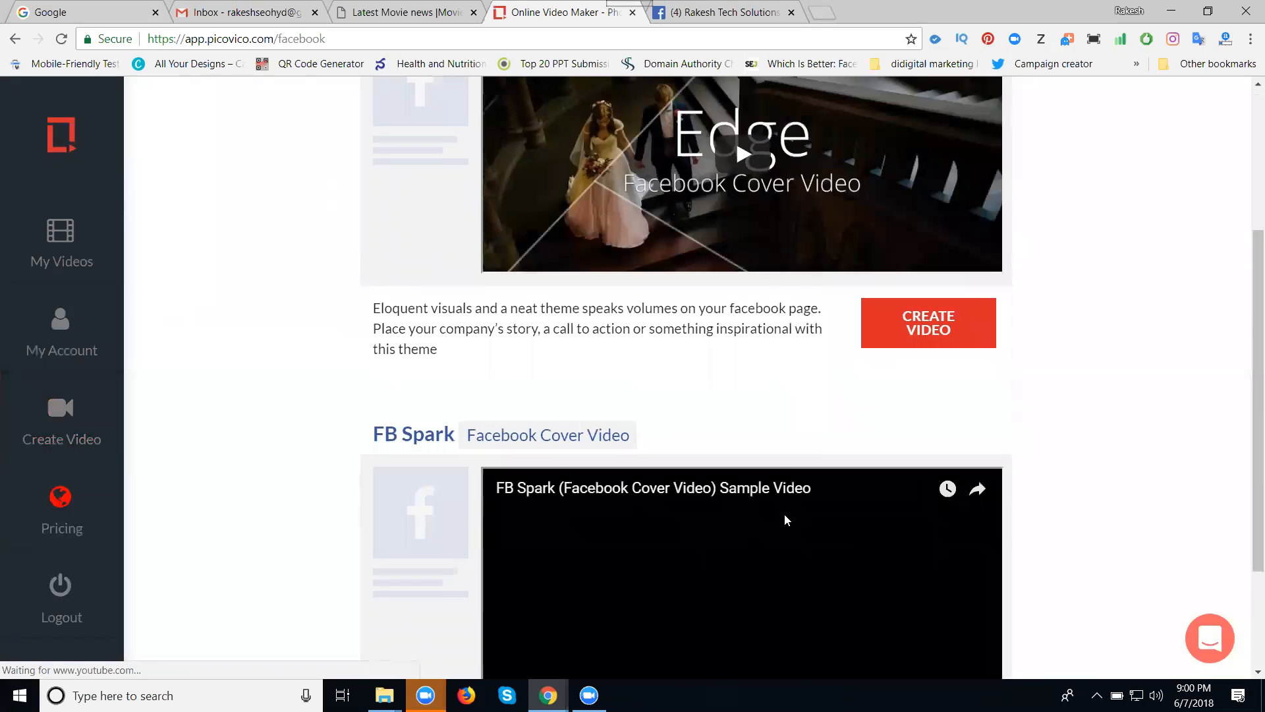
click(743, 155)
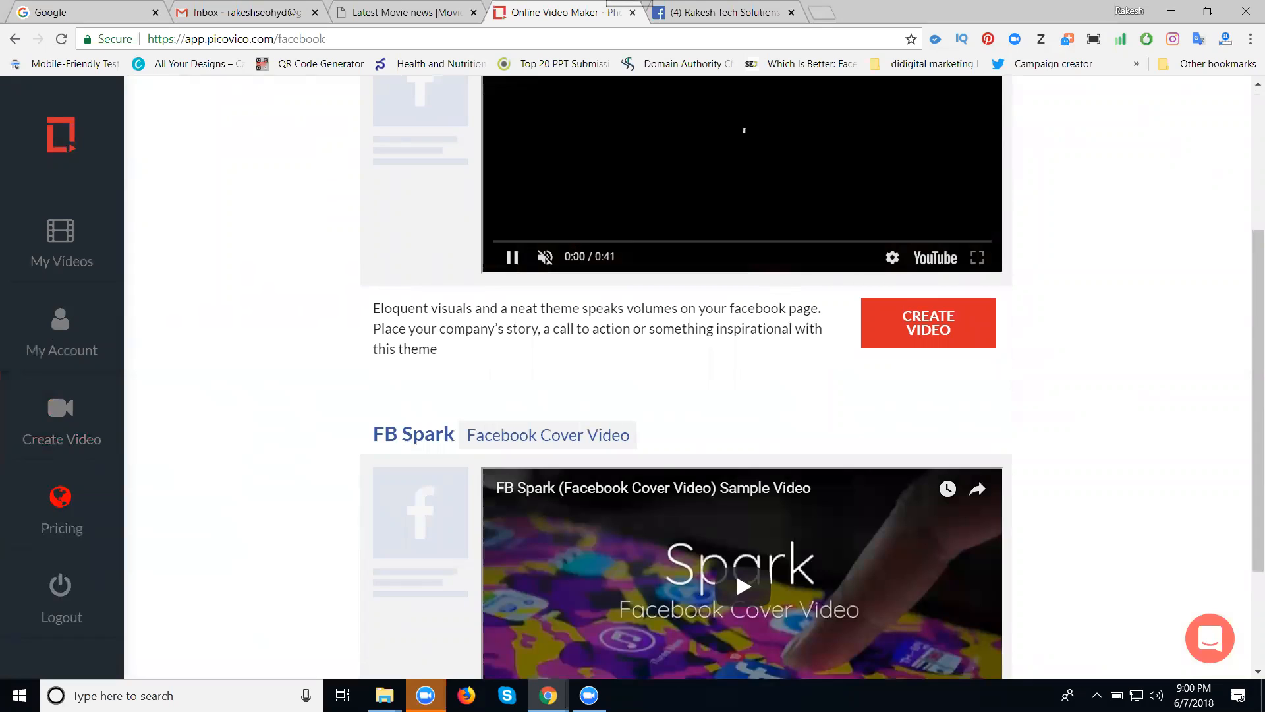
scroll(757, 224, up, 1)
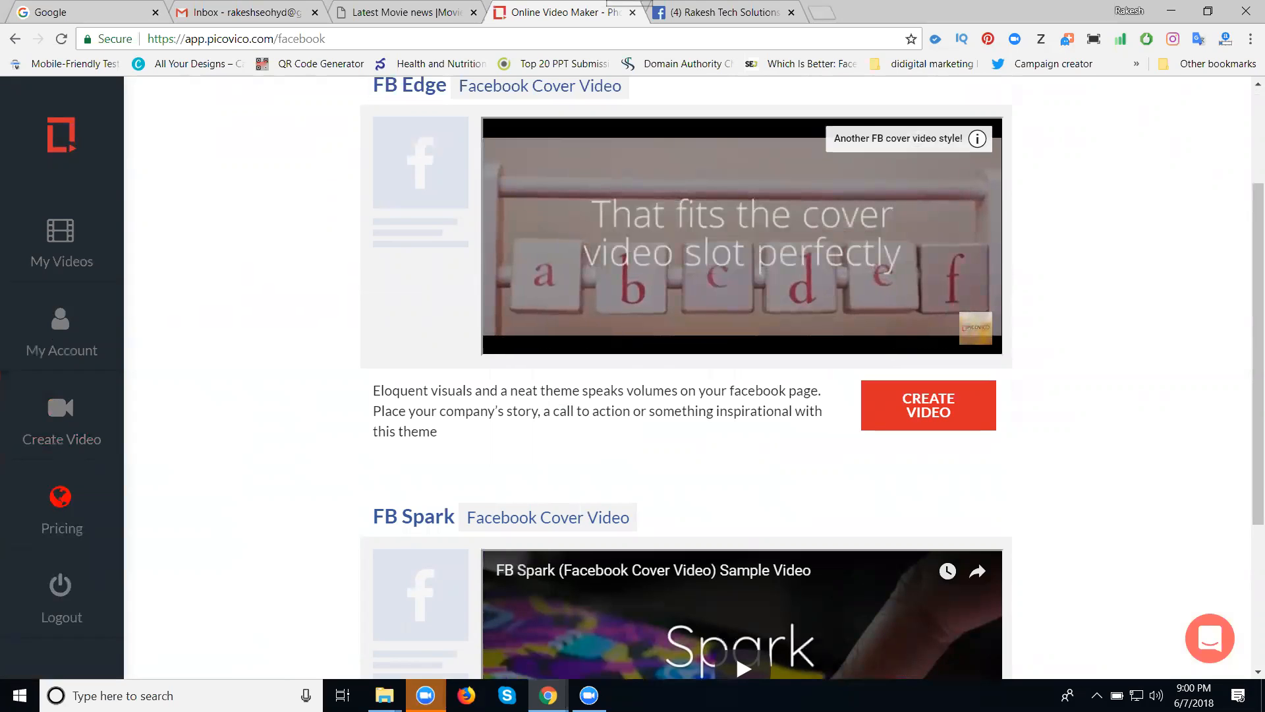
scroll(1031, 432, down, 4)
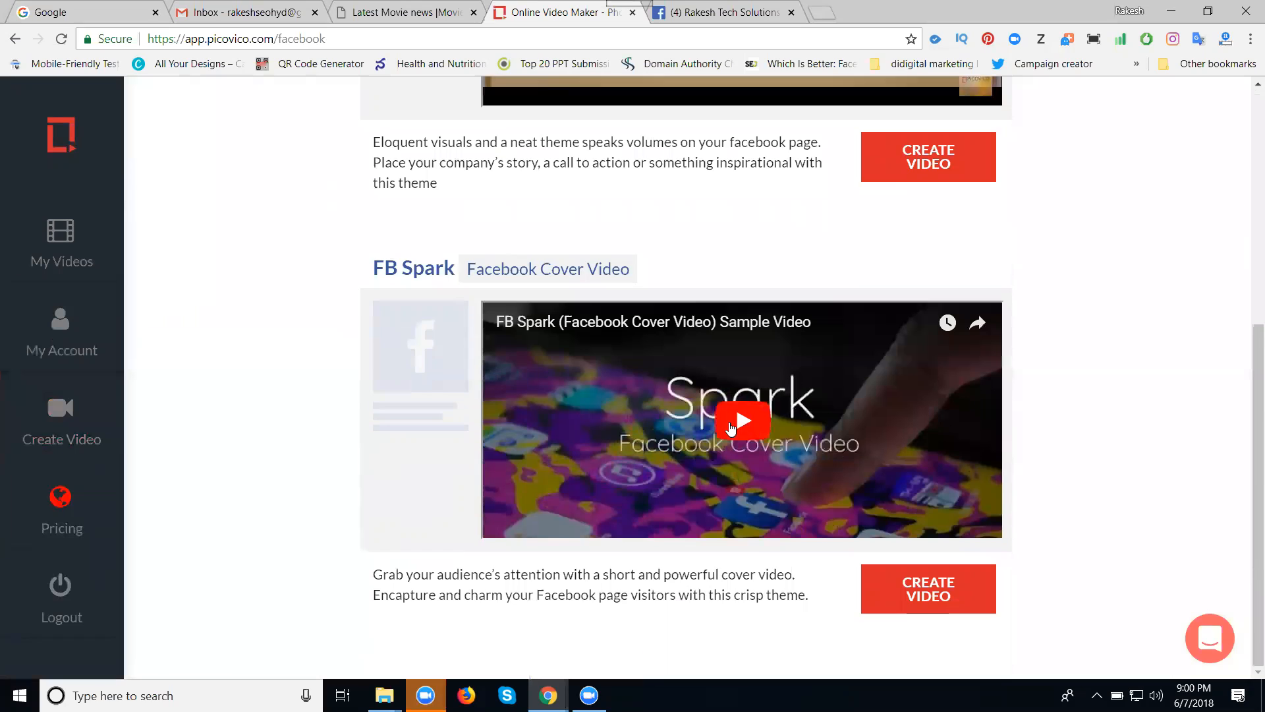
click(736, 419)
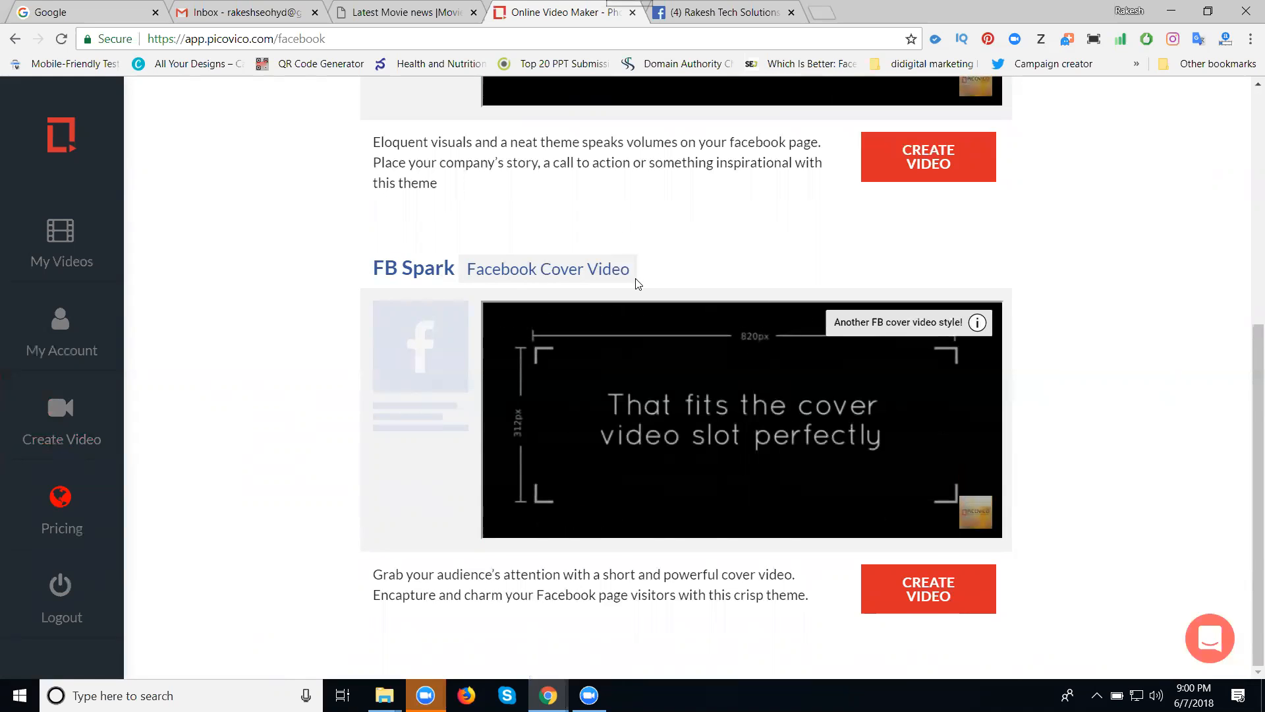
scroll(637, 283, up, 3)
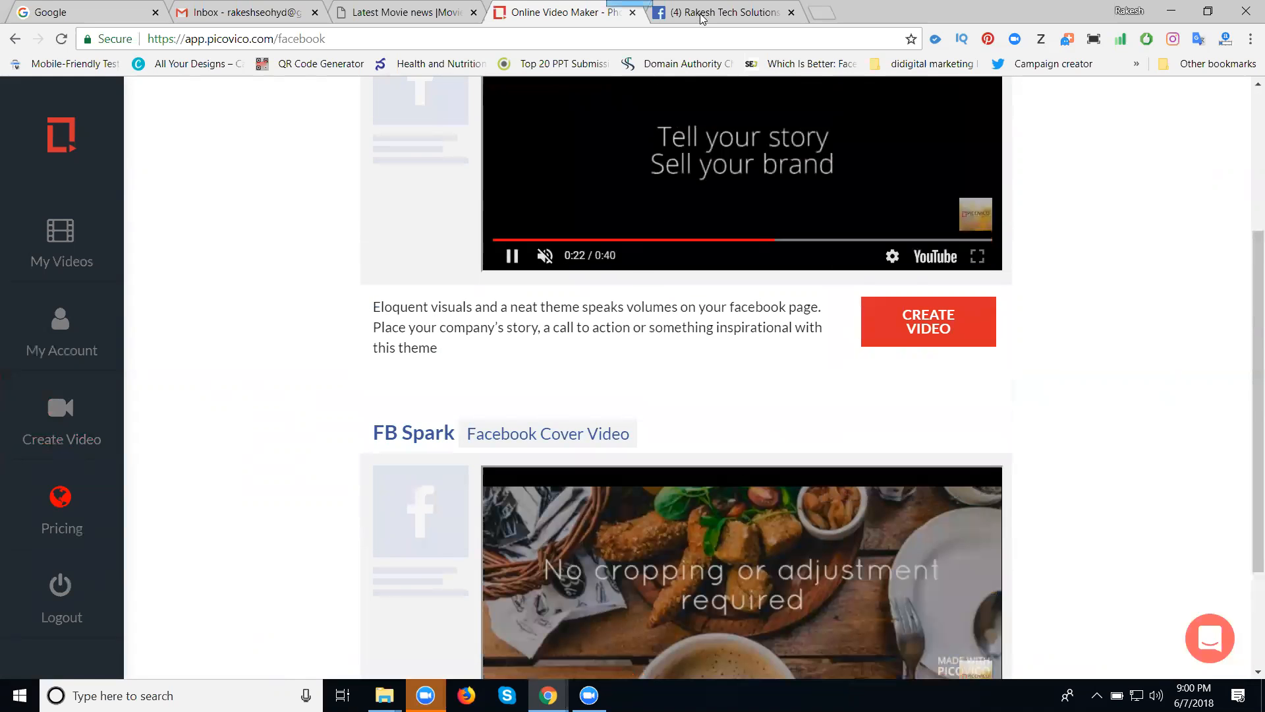
click(702, 13)
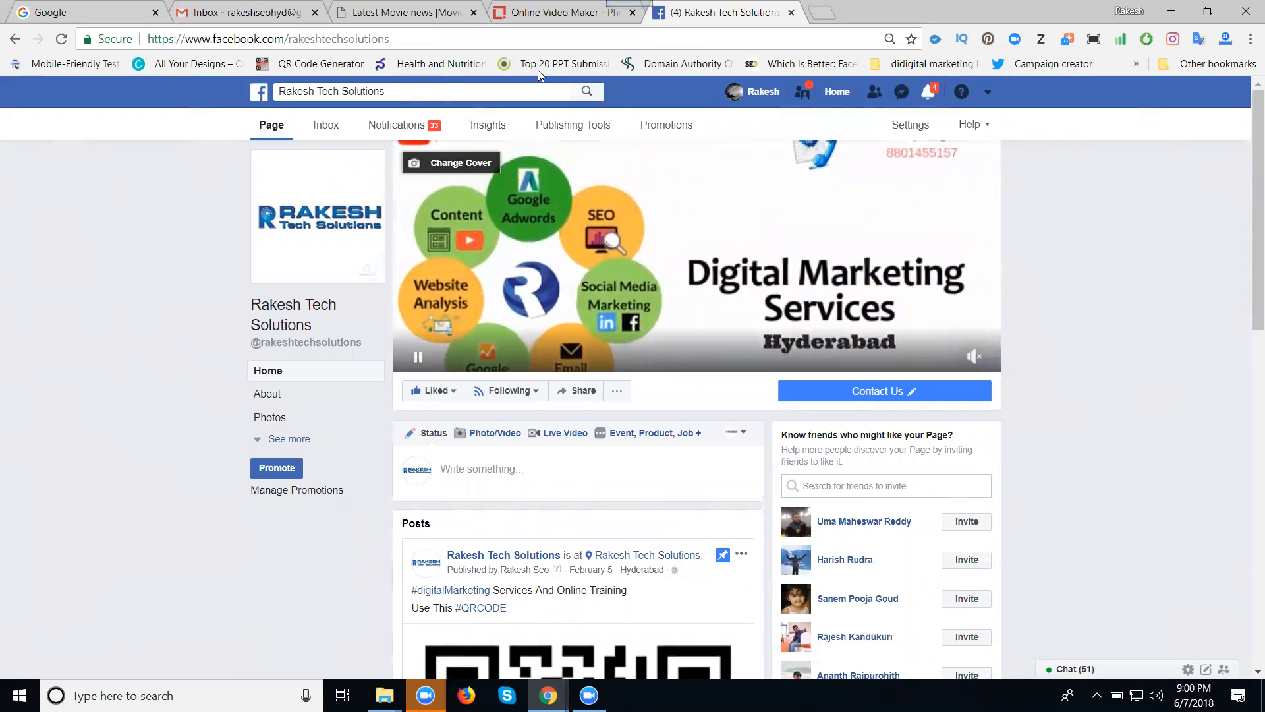
click(509, 19)
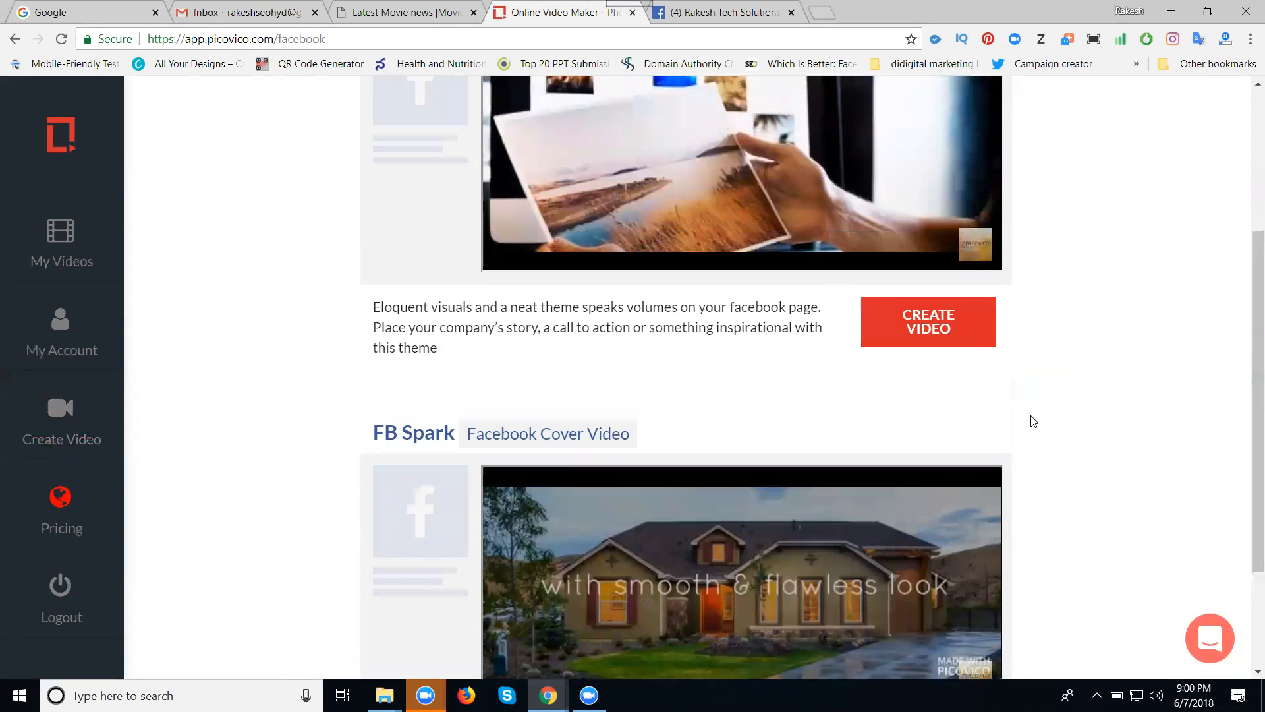
- Create a cover video in the FB Spark style and begin uploading pictures to it
scroll(1034, 421, down, 3)
click(937, 588)
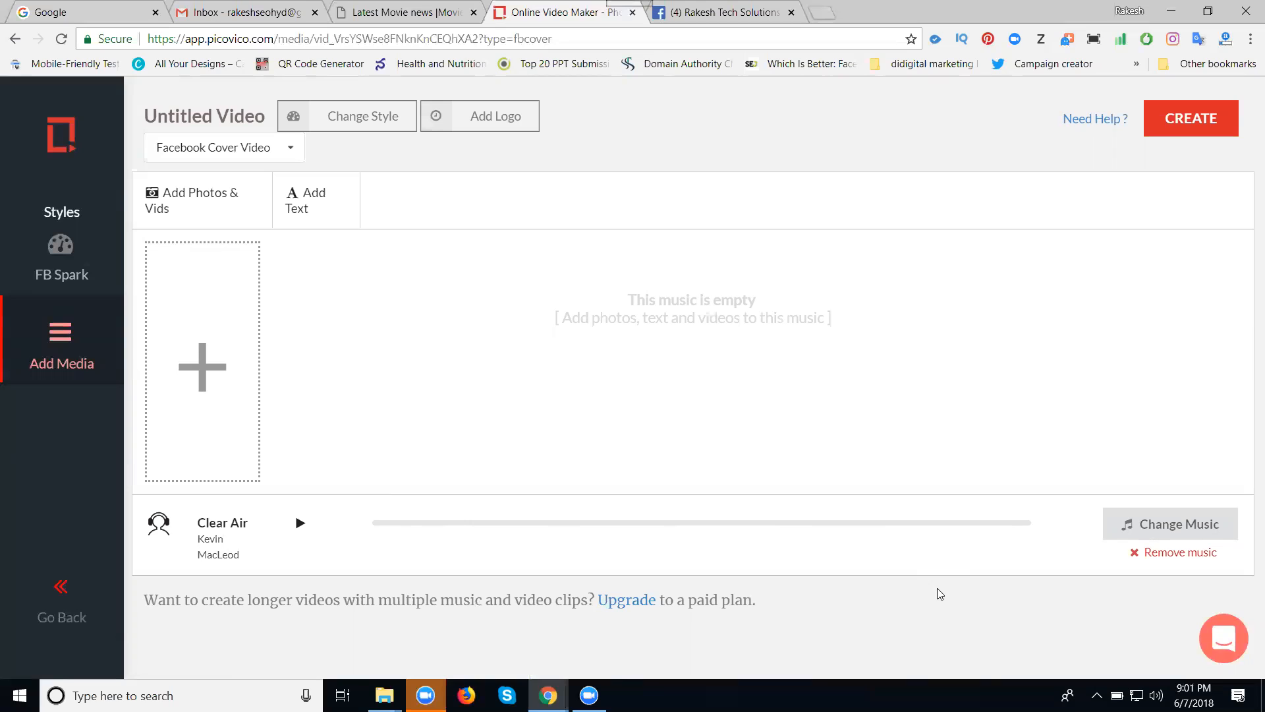
click(181, 355)
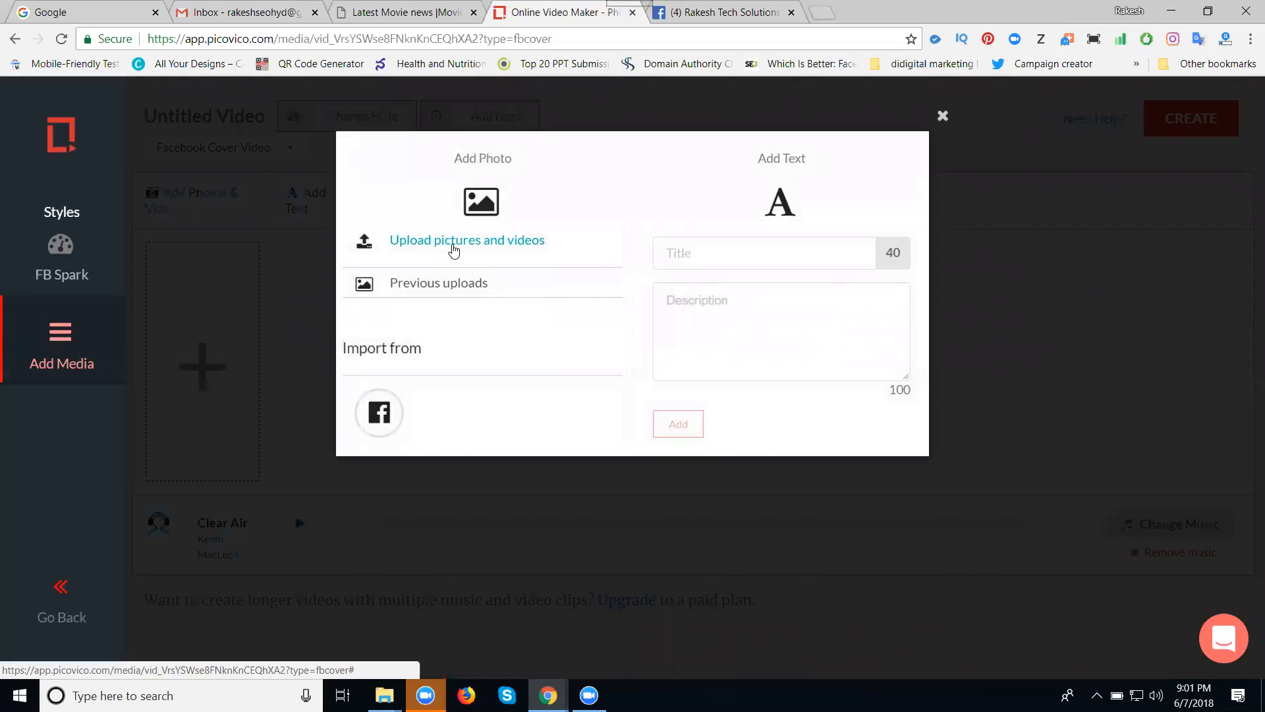
click(452, 244)
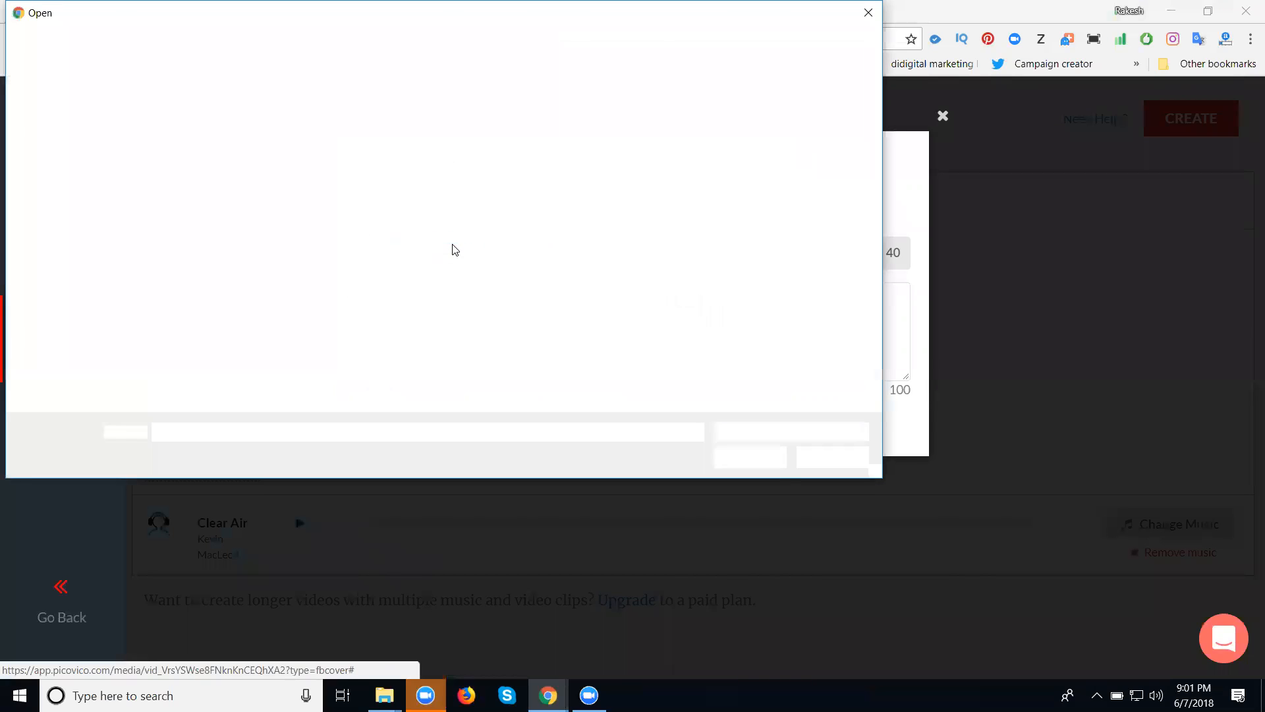
- Browse to the Digital marketing services folder inside Projects > digital marketing on Local Disk (E:)
click(103, 321)
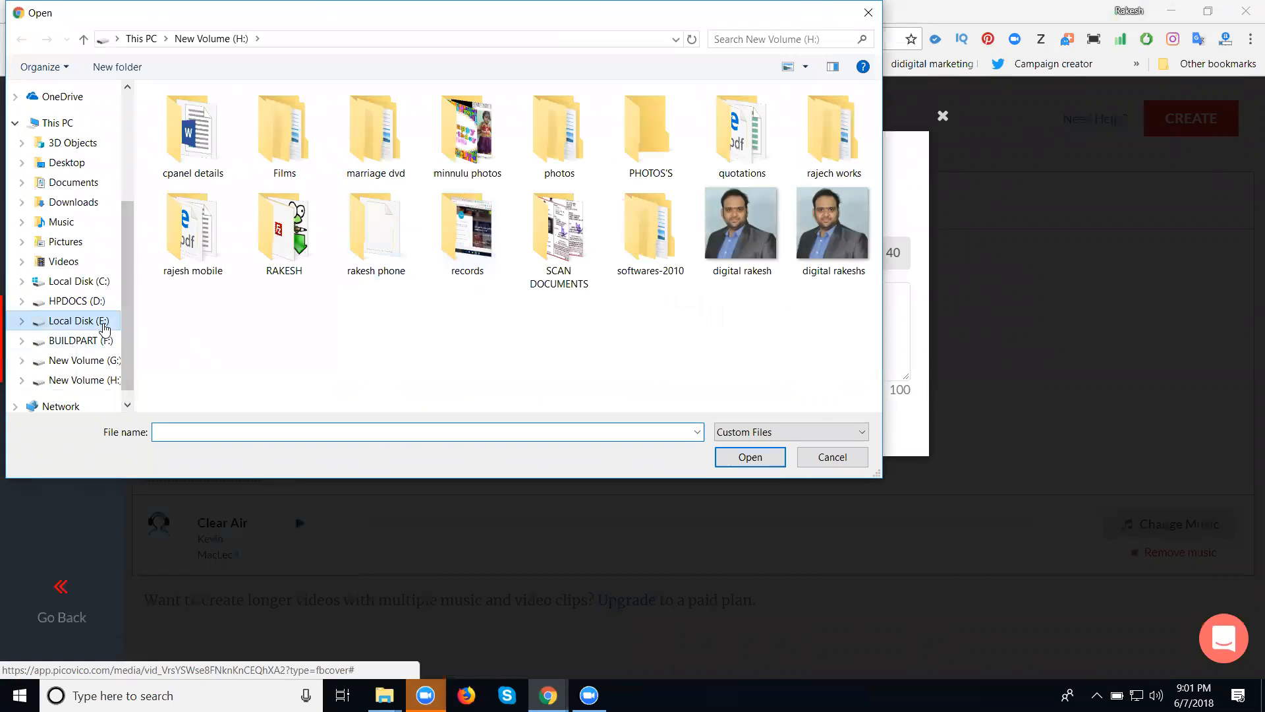
click(745, 146)
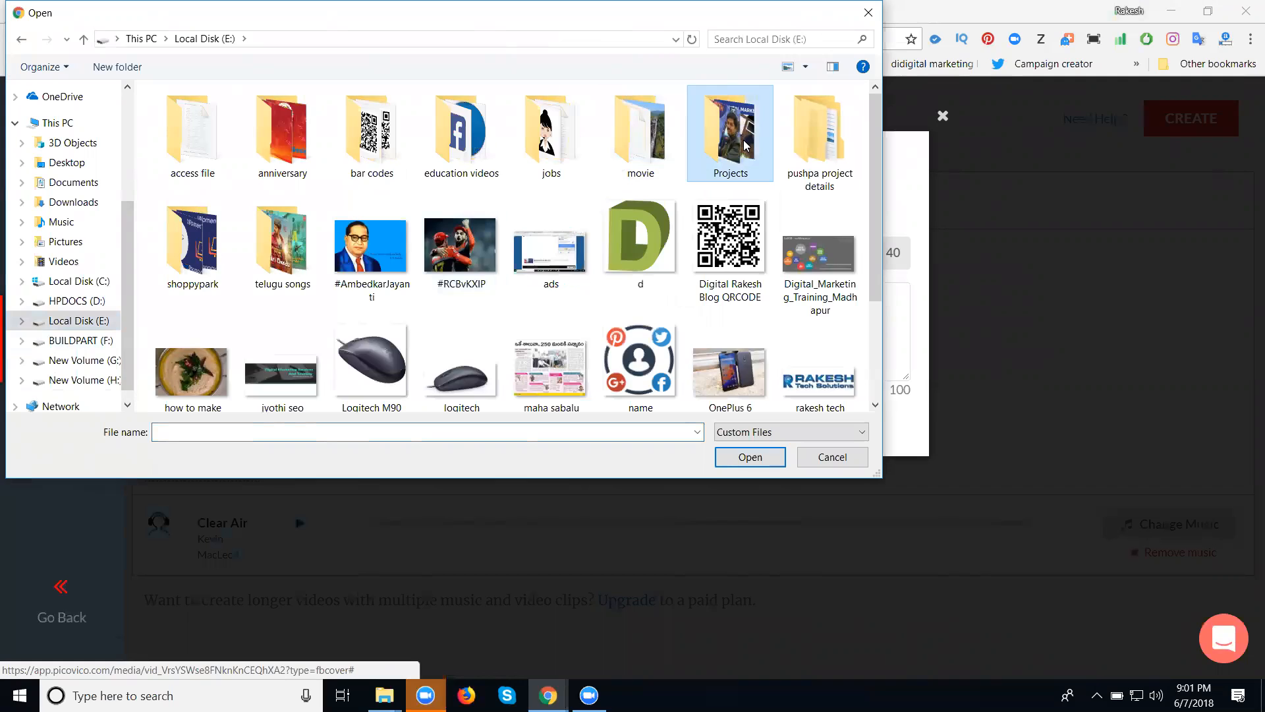
double_click(746, 145)
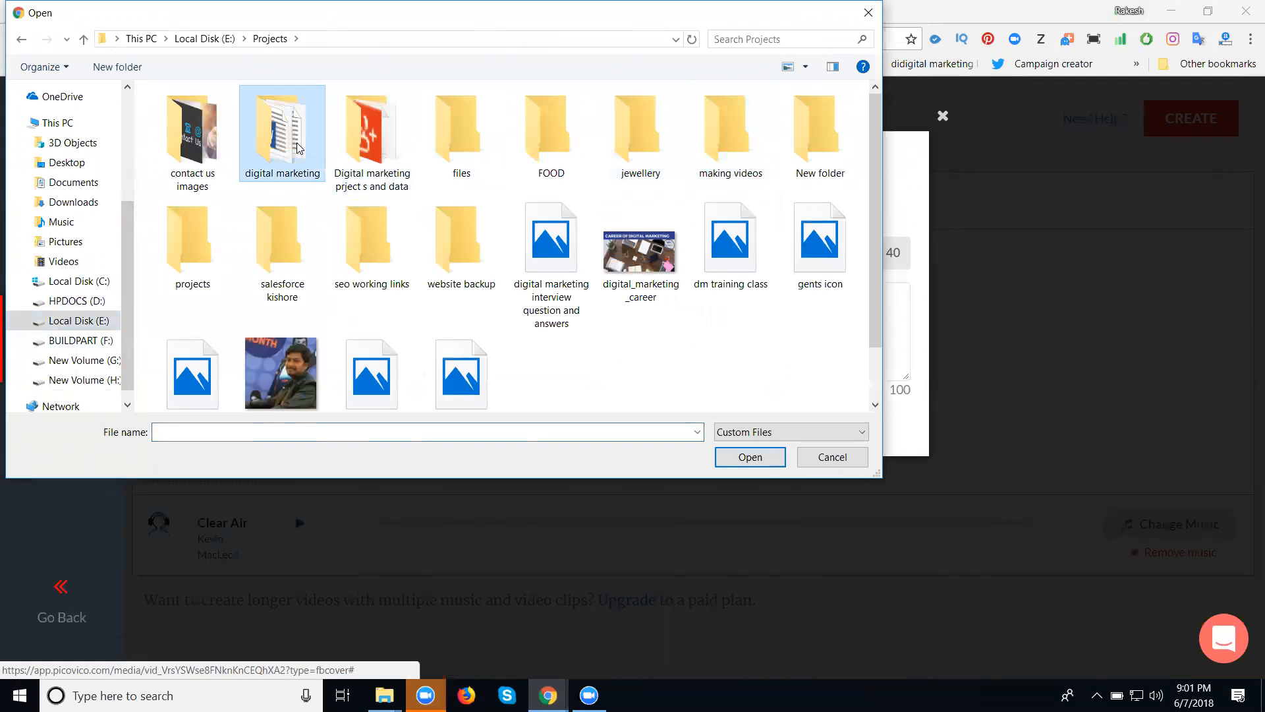
double_click(296, 147)
double_click(296, 148)
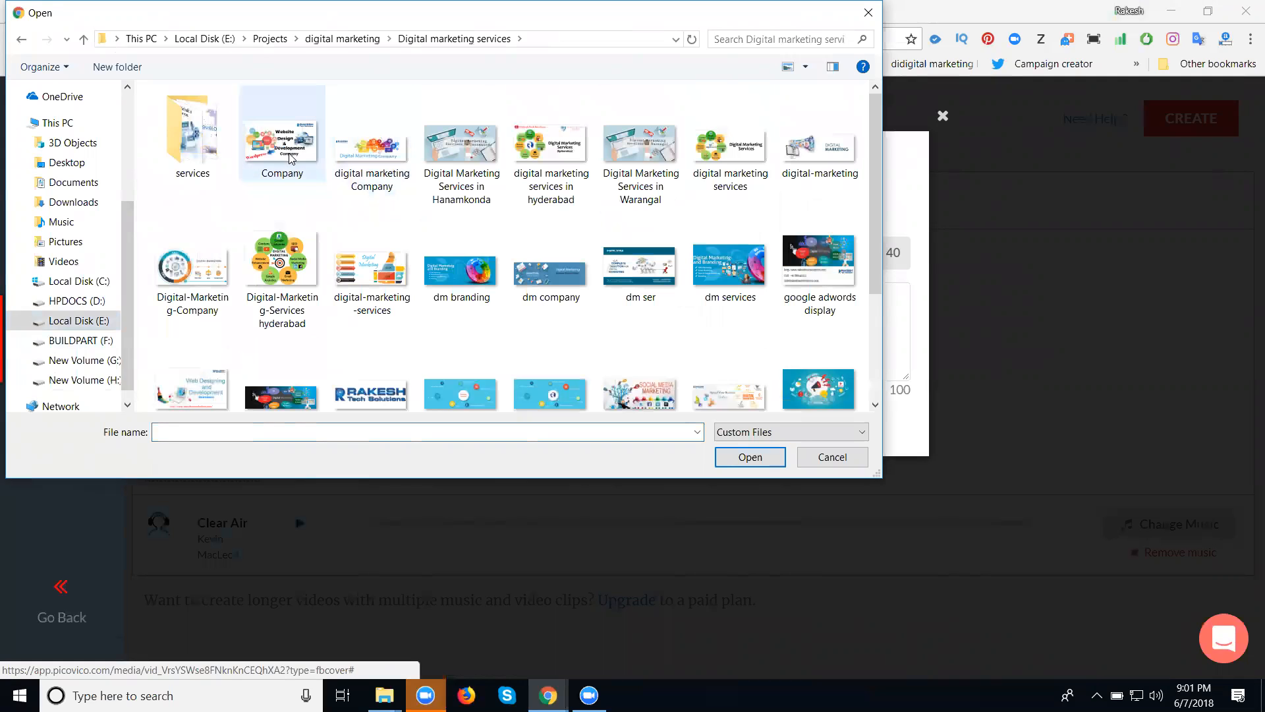
- Upload the images Company, digital marketing Company, digital marketing services in hyderabad, dm company, dm services, target audince, rts and http_%2F%2Fwww.rakeshtechsolutions.com%2F
click(286, 158)
ctrl+click(367, 159)
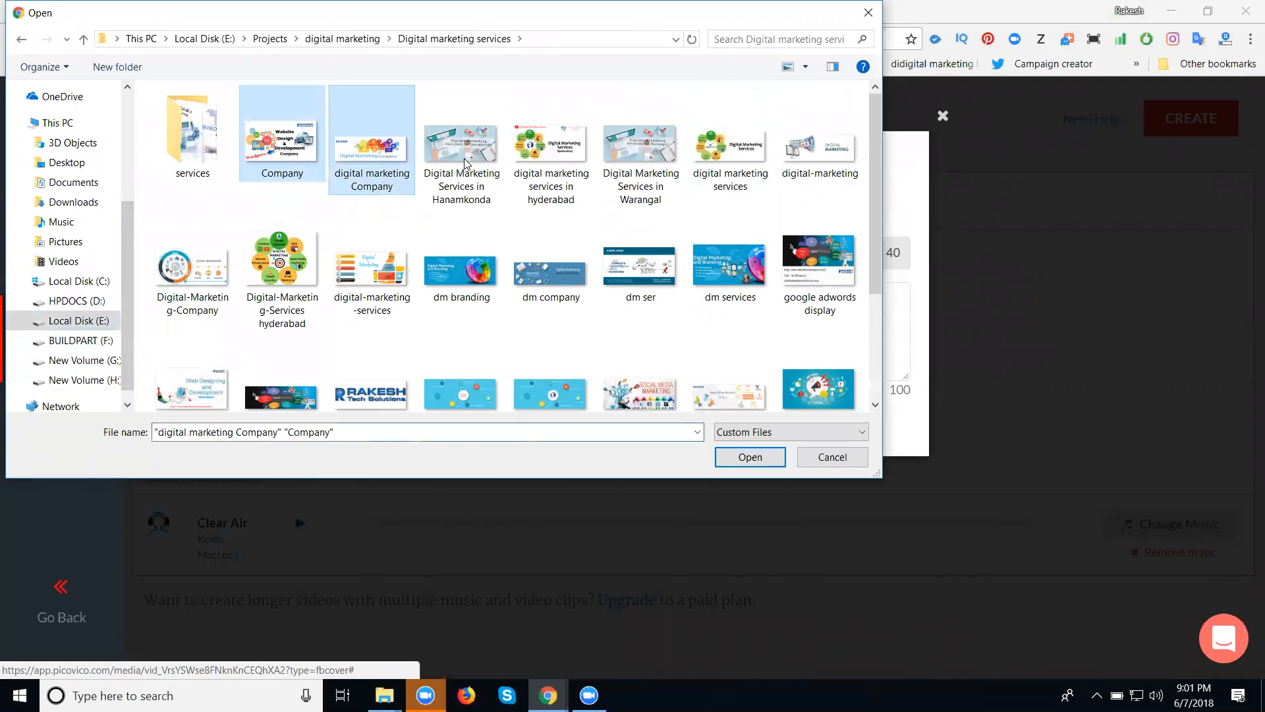
ctrl+click(550, 155)
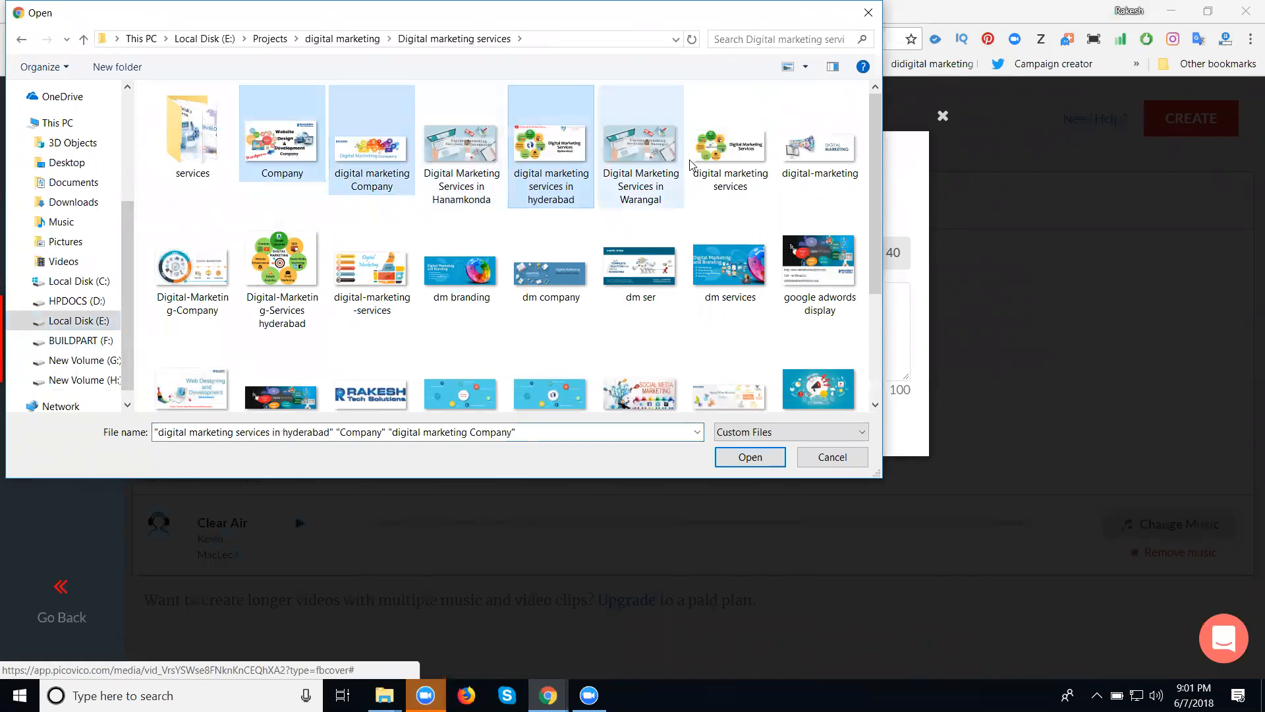
ctrl+click(709, 268)
ctrl+click(562, 278)
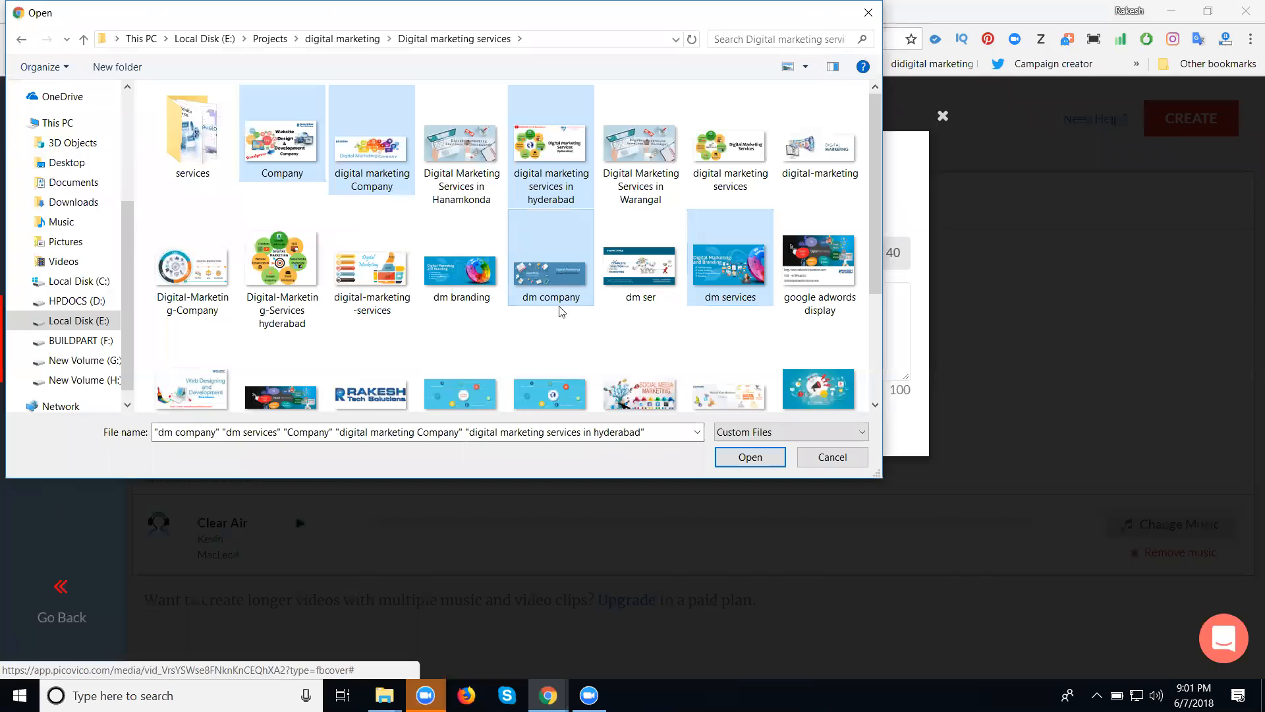
scroll(545, 398, down, 1)
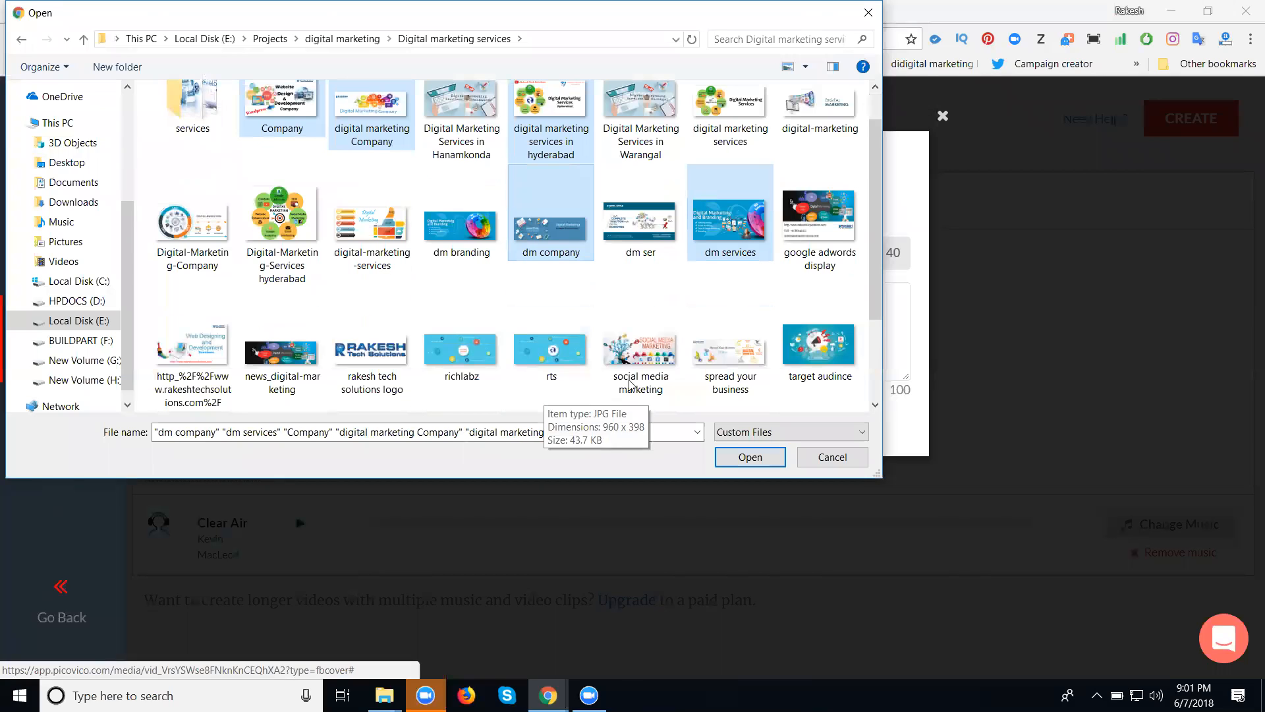
ctrl+click(822, 363)
ctrl+click(551, 349)
ctrl+click(227, 366)
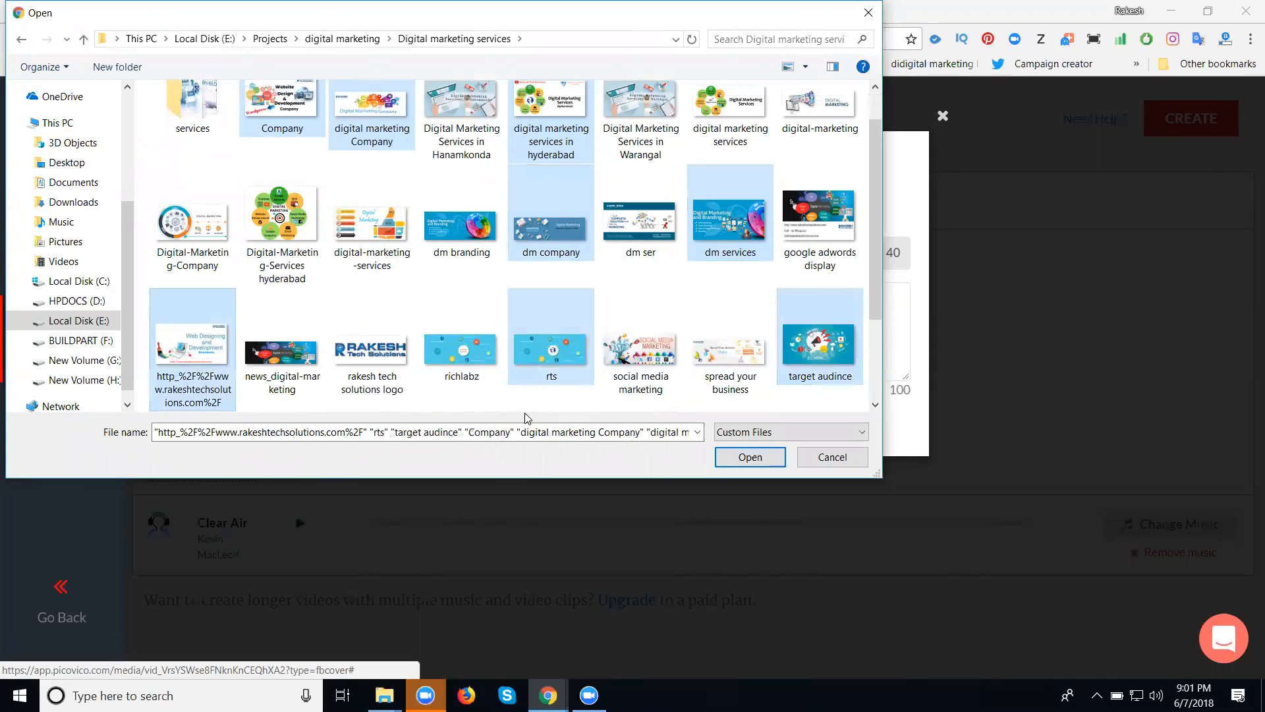
click(745, 461)
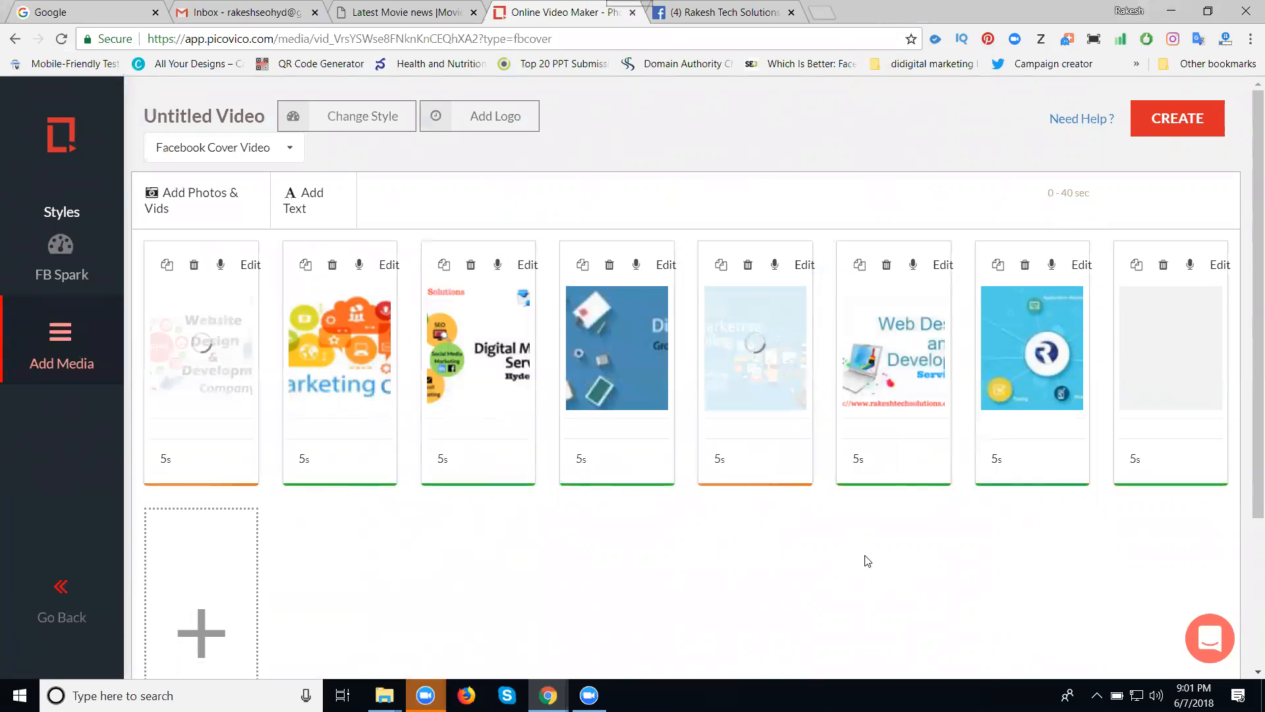
- Reorder the slides so the round R logo image comes last, after the target audience image
drag(977, 380, 1153, 380)
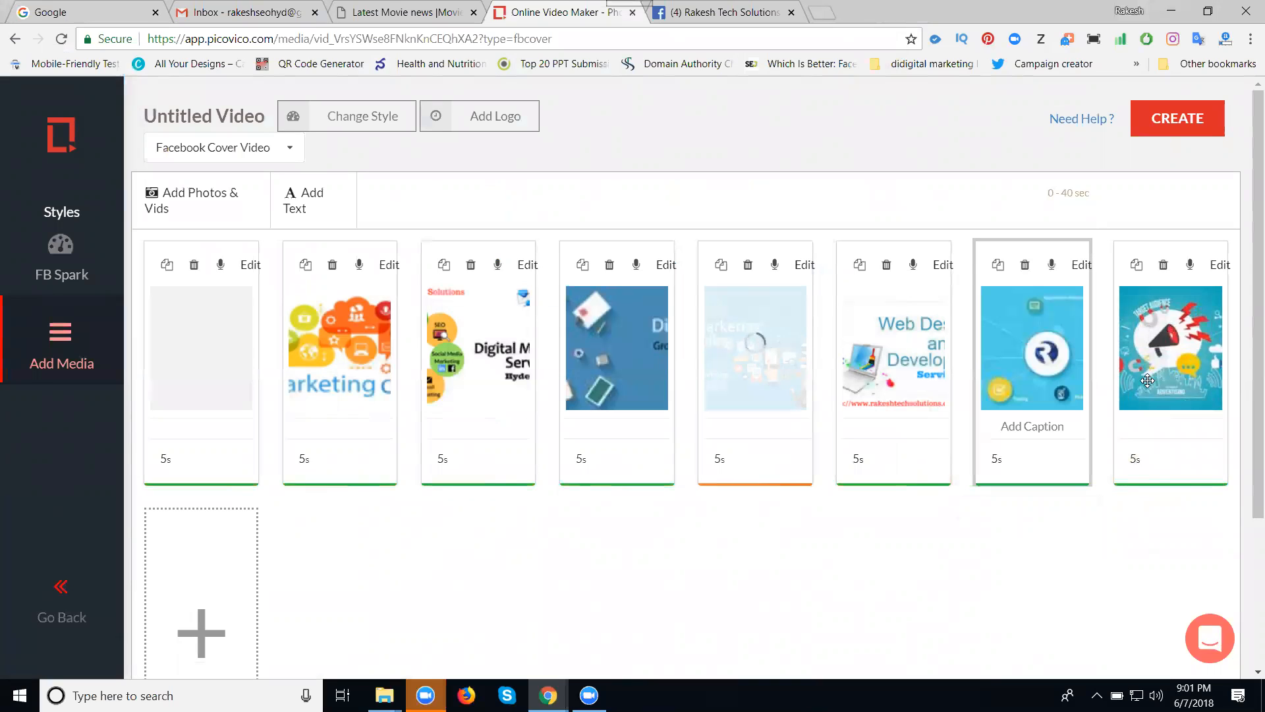
scroll(1120, 409, down, 1)
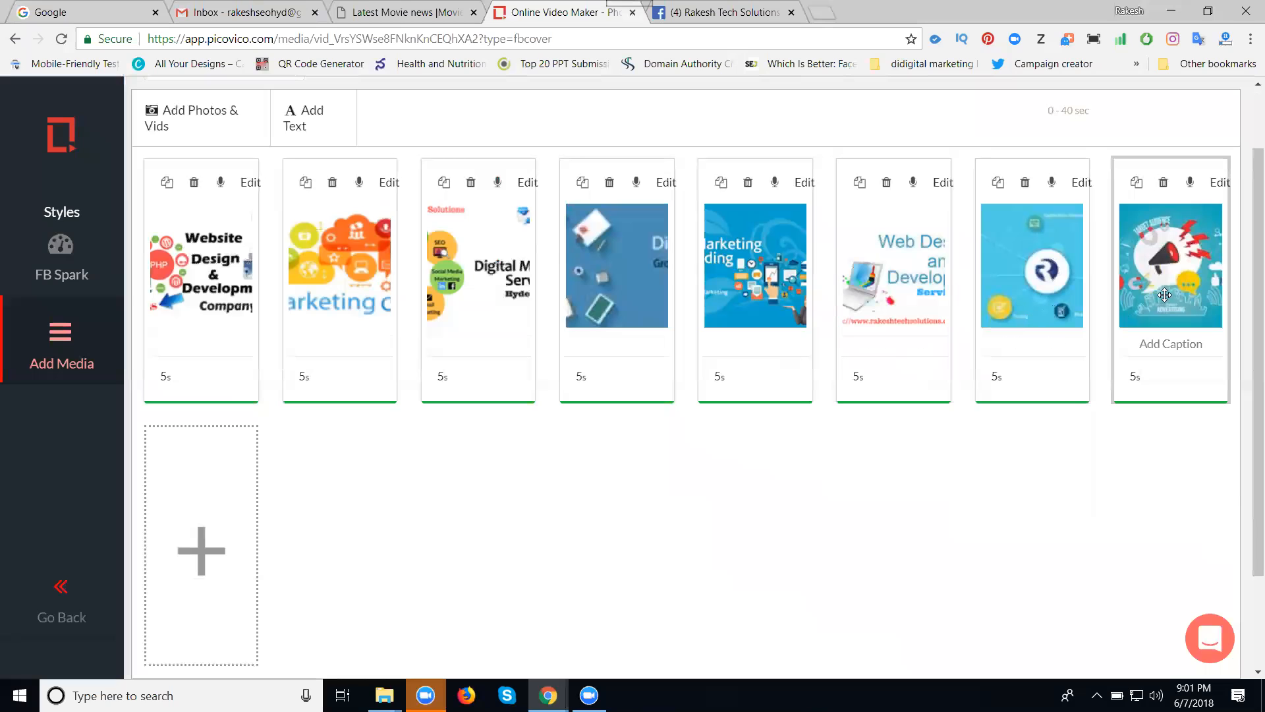
drag(1043, 296, 1027, 296)
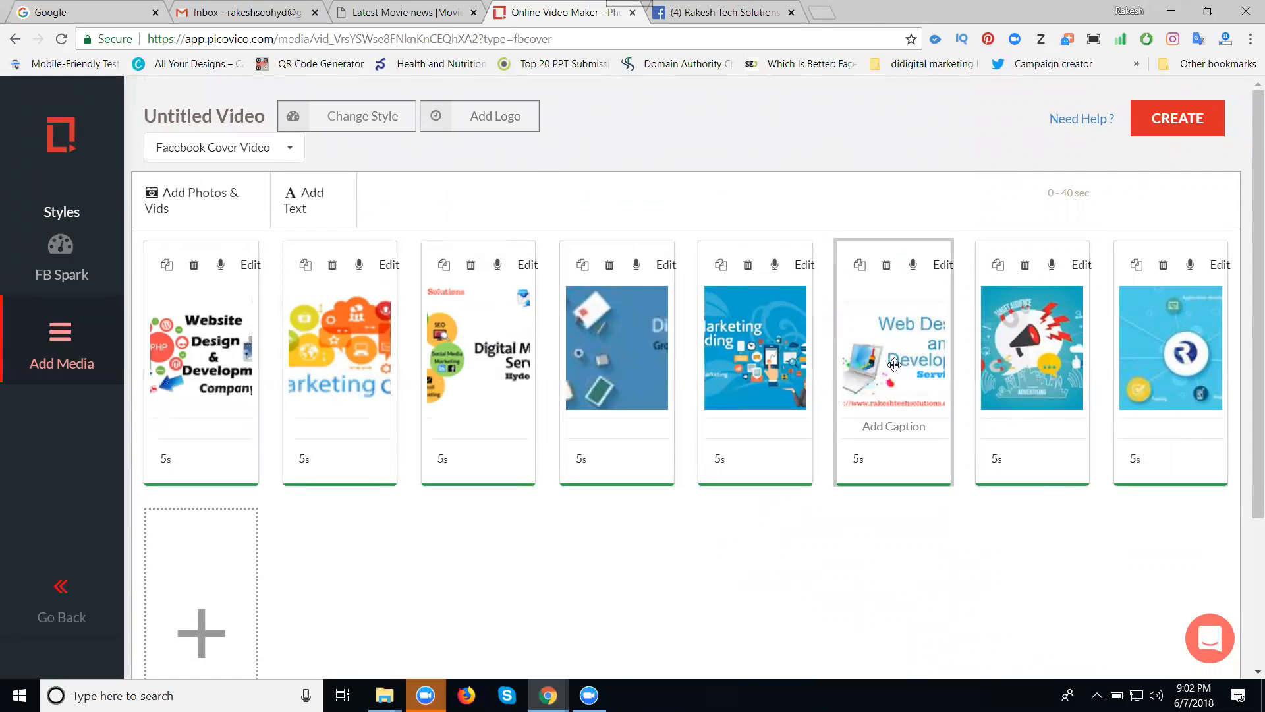
- Listen to Clear Air, Rap with Metals and Rap Deep Groove, and browse the Picovico music library before returning to the slides
scroll(894, 364, down, 3)
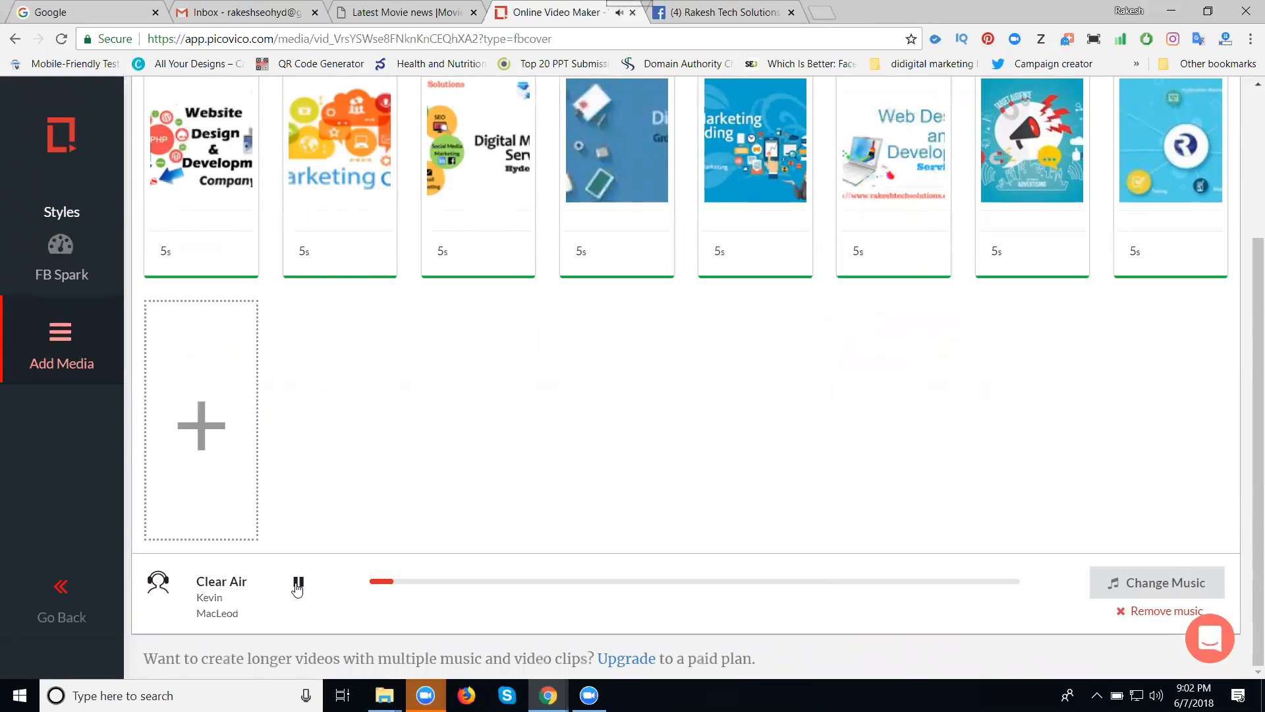
click(1145, 584)
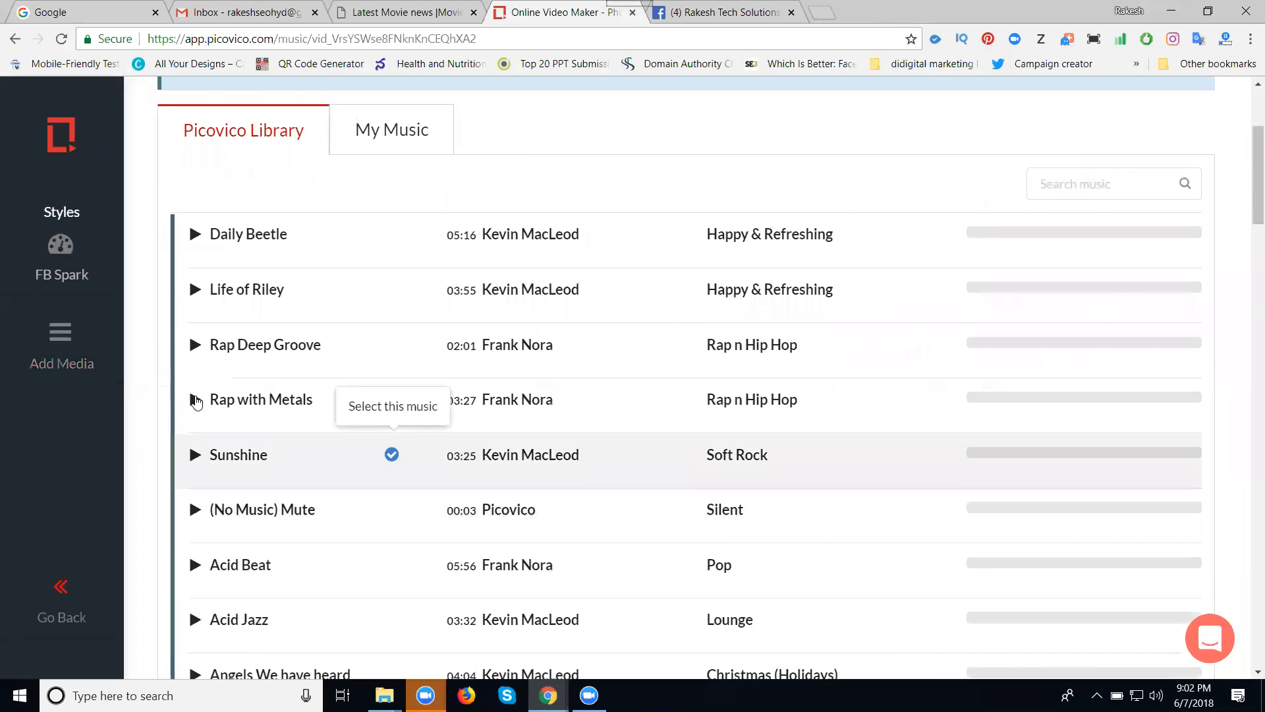
click(196, 400)
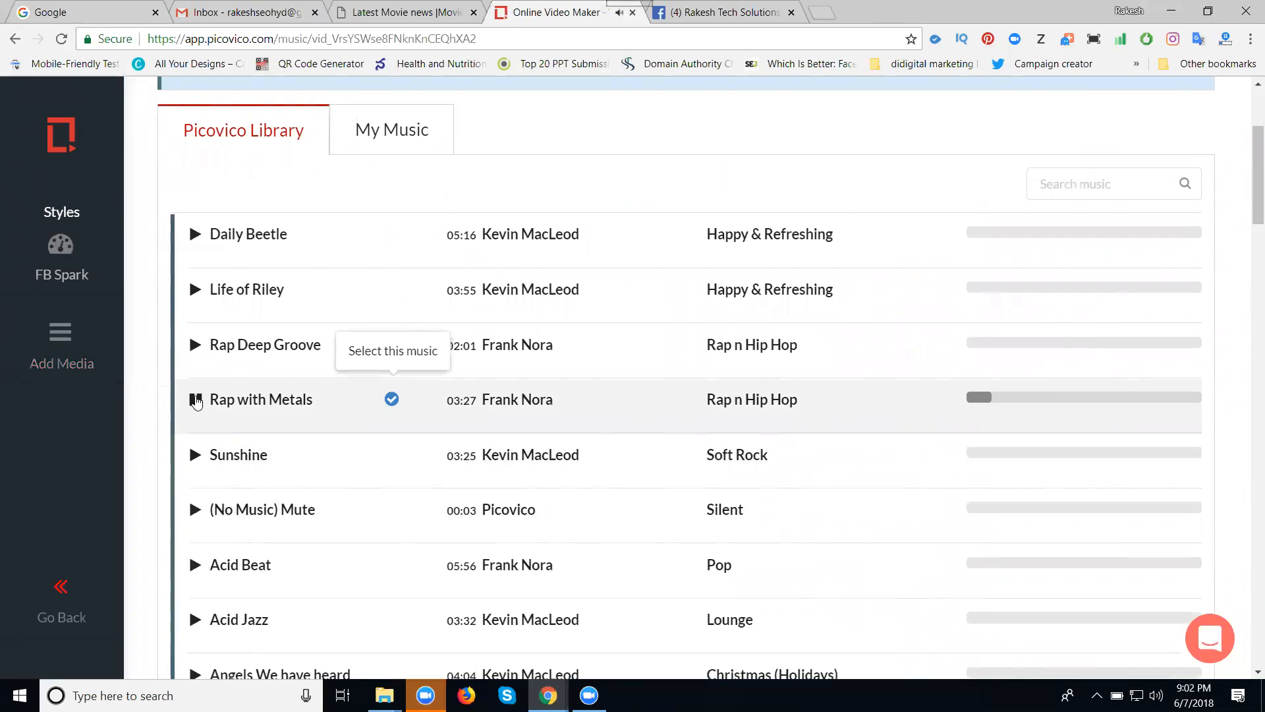
click(198, 346)
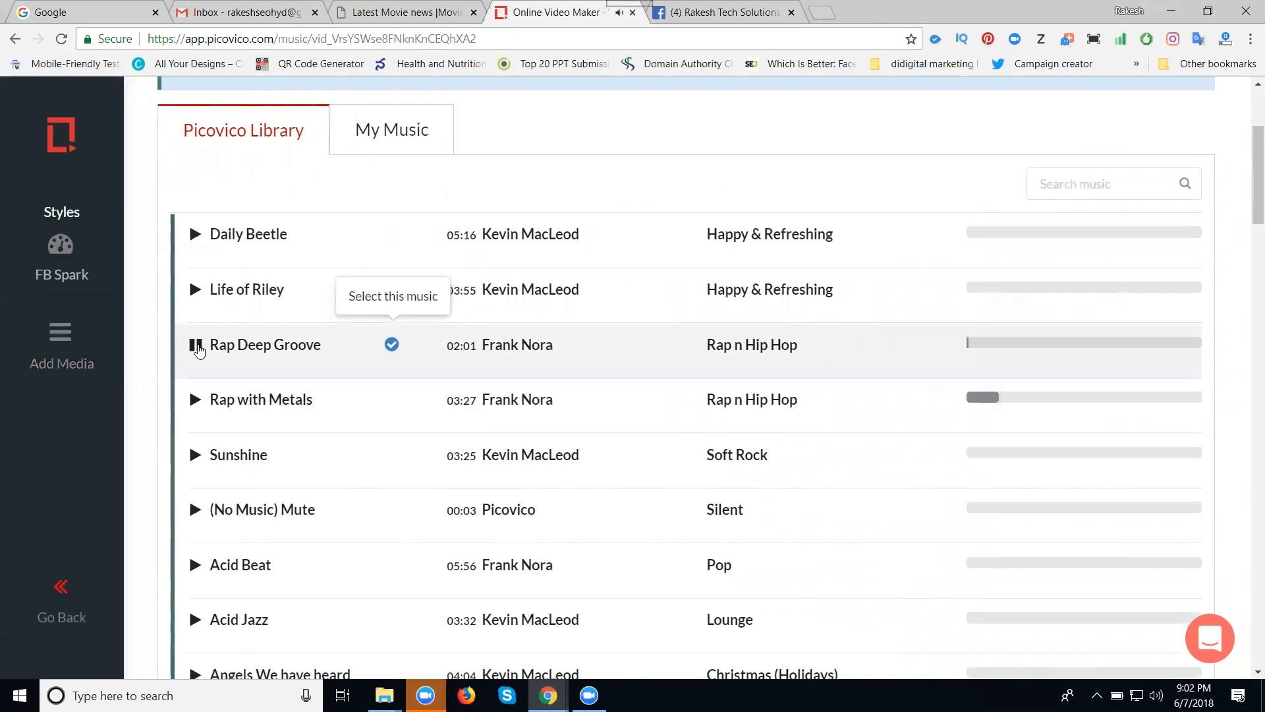
click(198, 345)
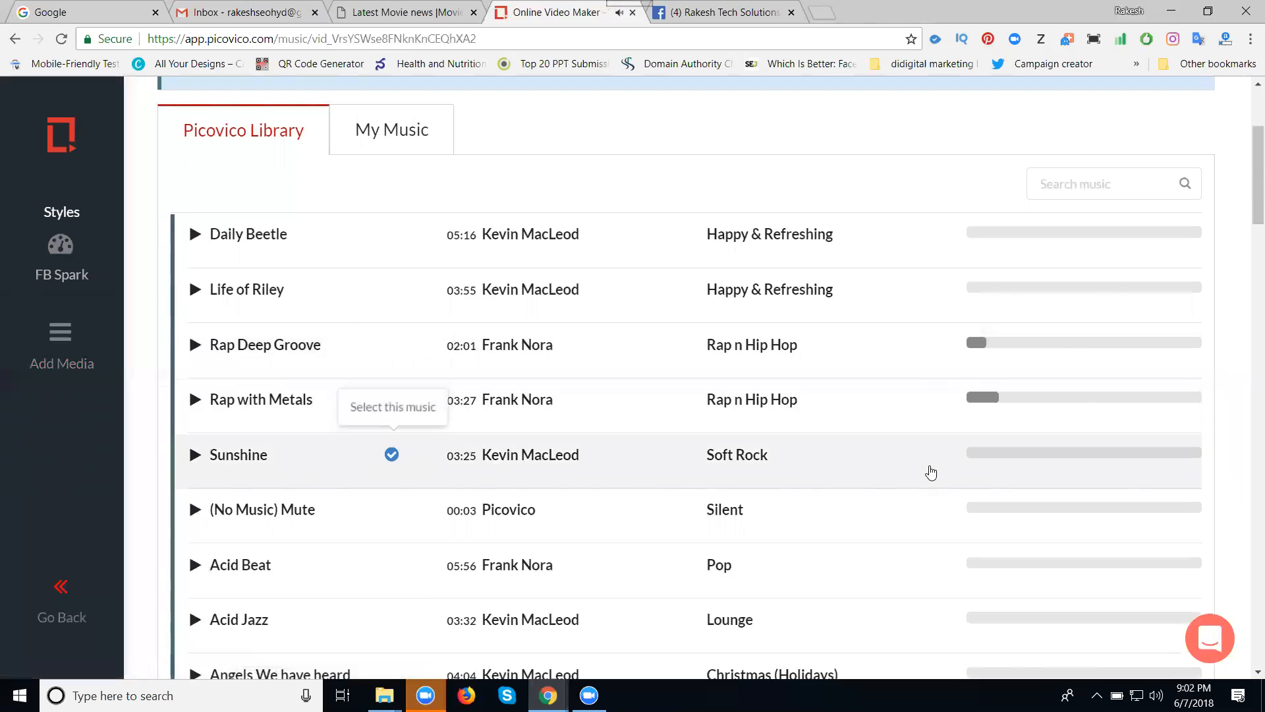
scroll(931, 473, down, 17)
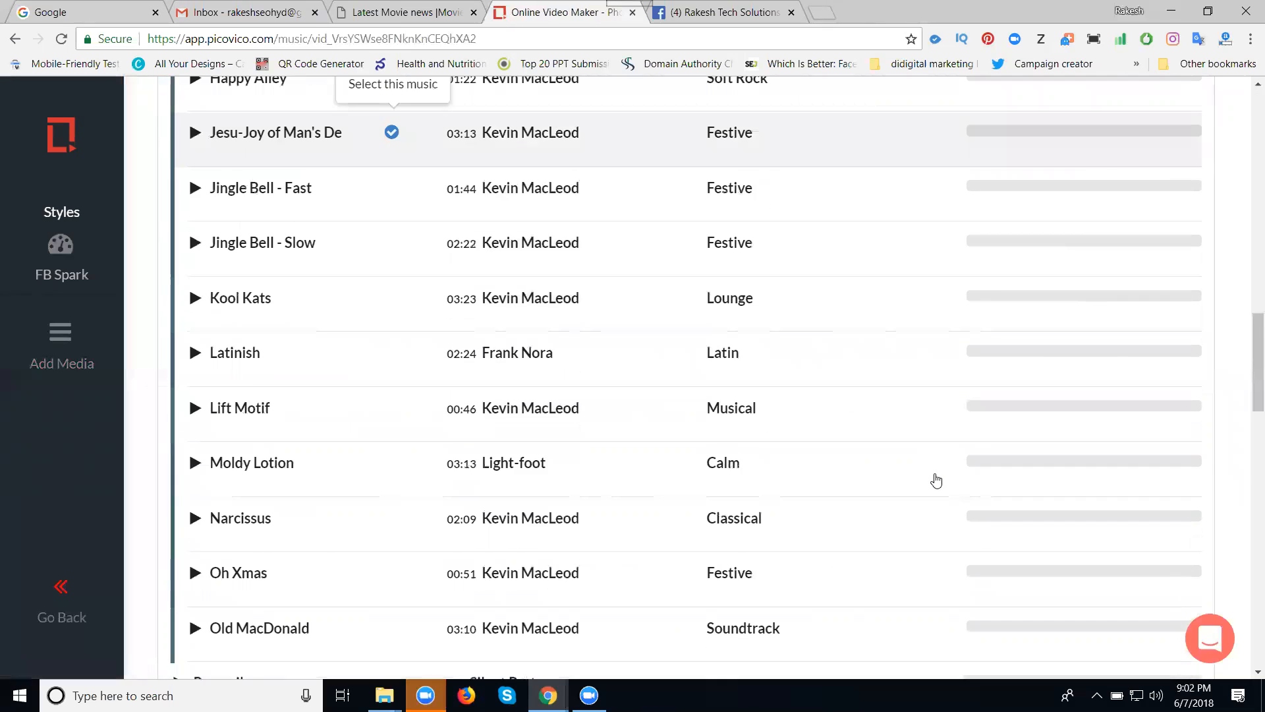
scroll(937, 480, down, 20)
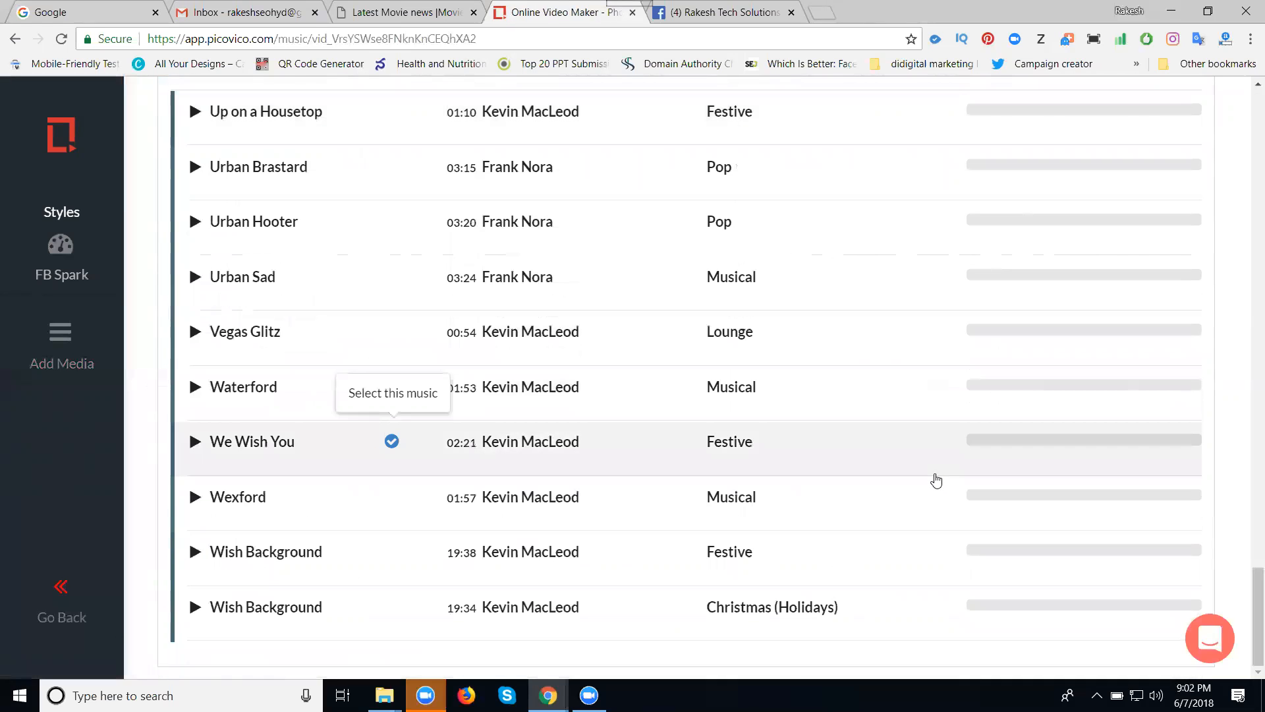
scroll(936, 480, up, 20)
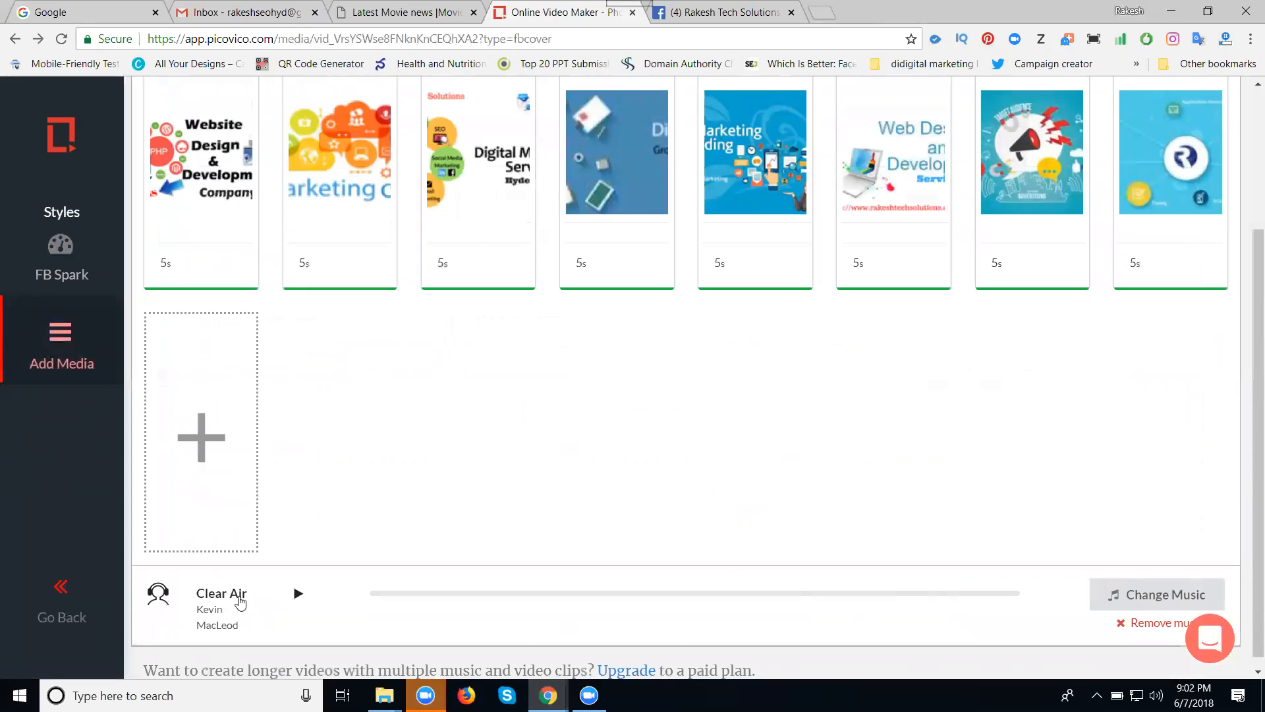
- Replace the Clear Air background music with Life of Riley from the Picovico library and play a short sample of it
click(298, 593)
click(298, 593)
click(1167, 595)
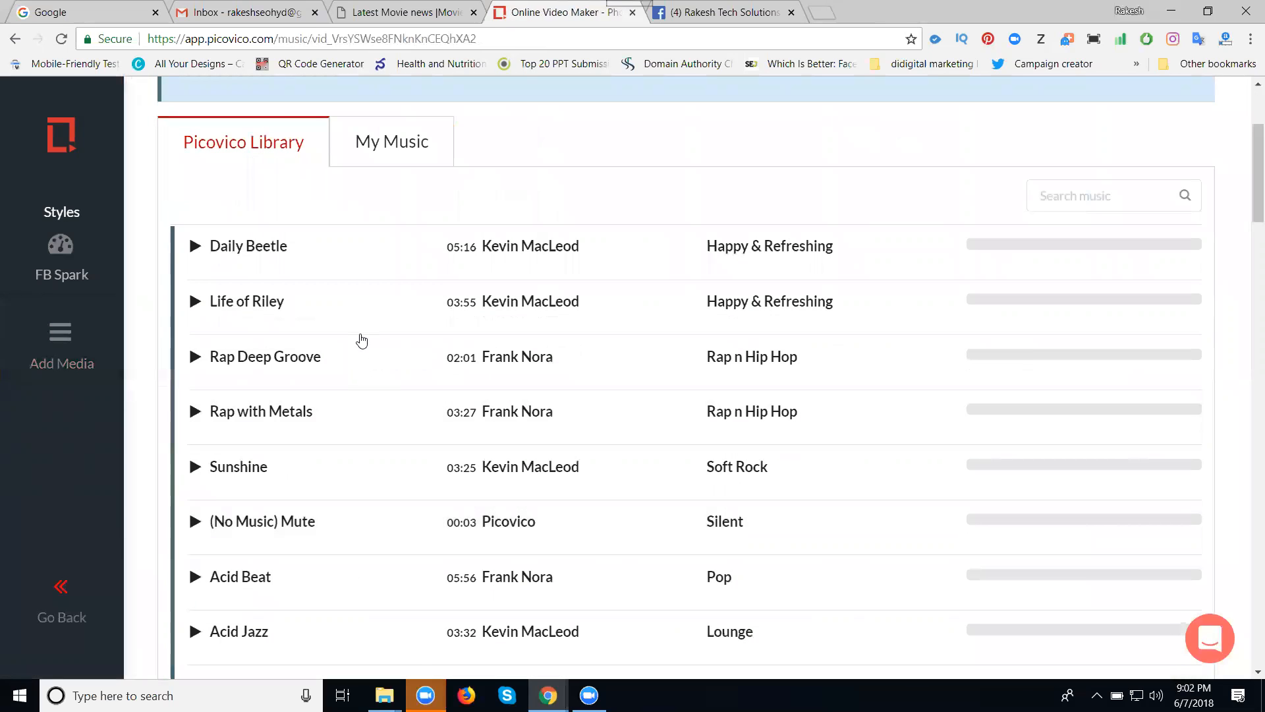
click(390, 304)
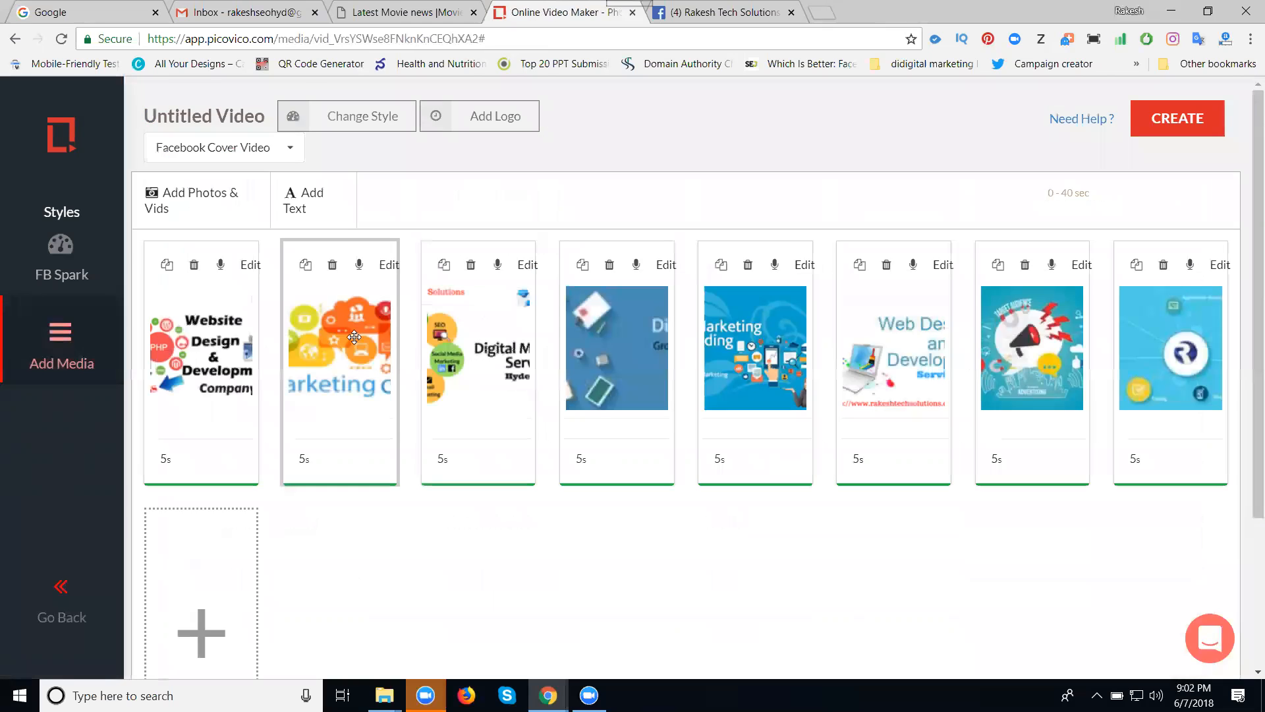
scroll(329, 358, down, 3)
click(299, 582)
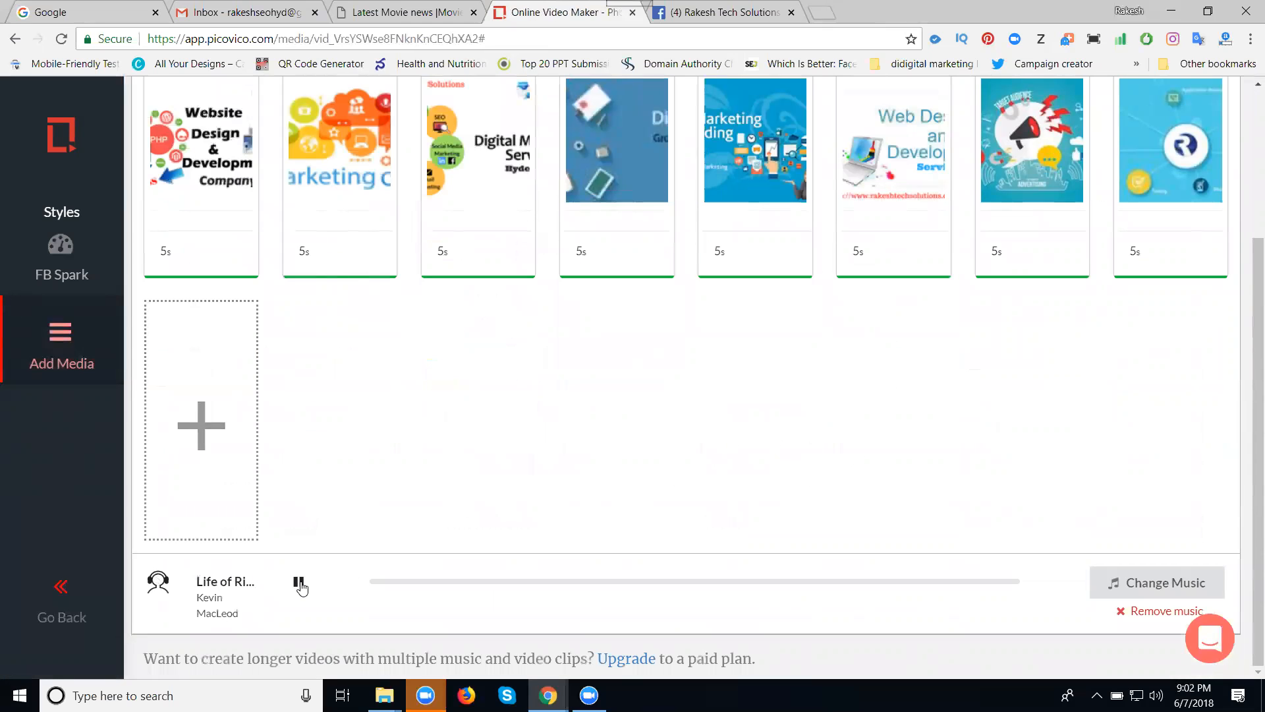
click(300, 583)
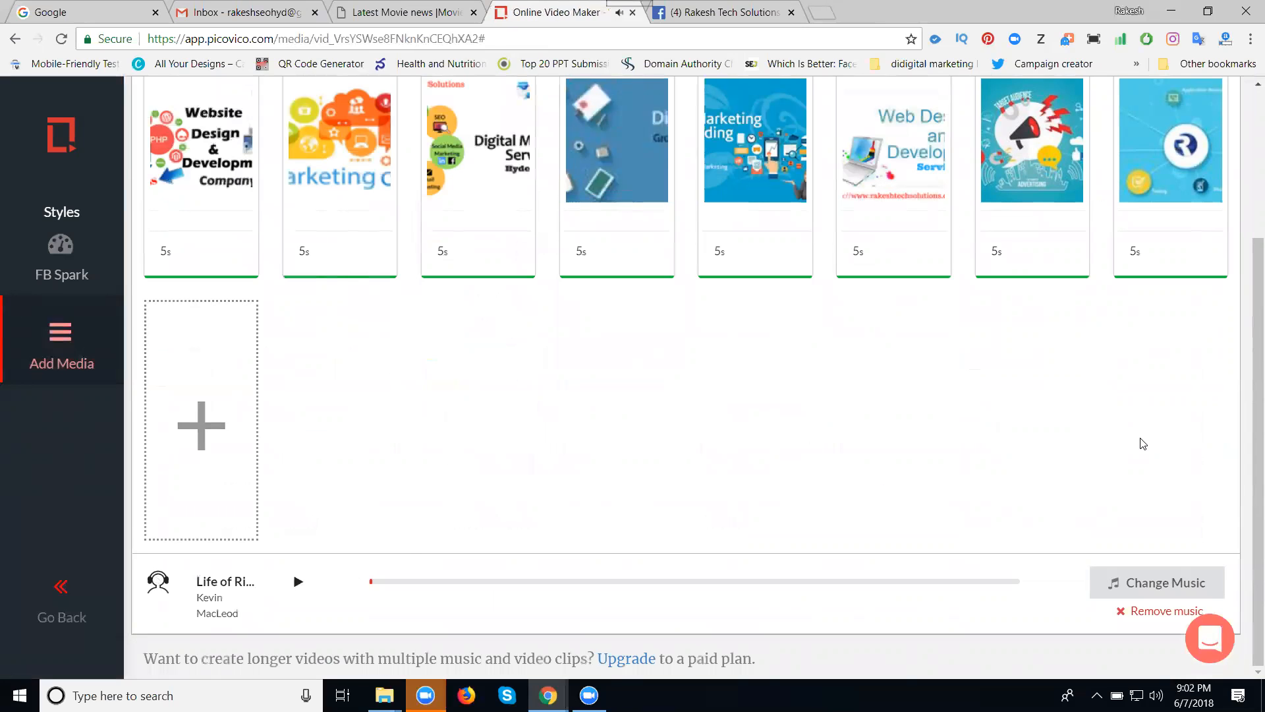
- Create the Facebook cover video and finalize it for rendering without generating a preview
scroll(1137, 440, up, 3)
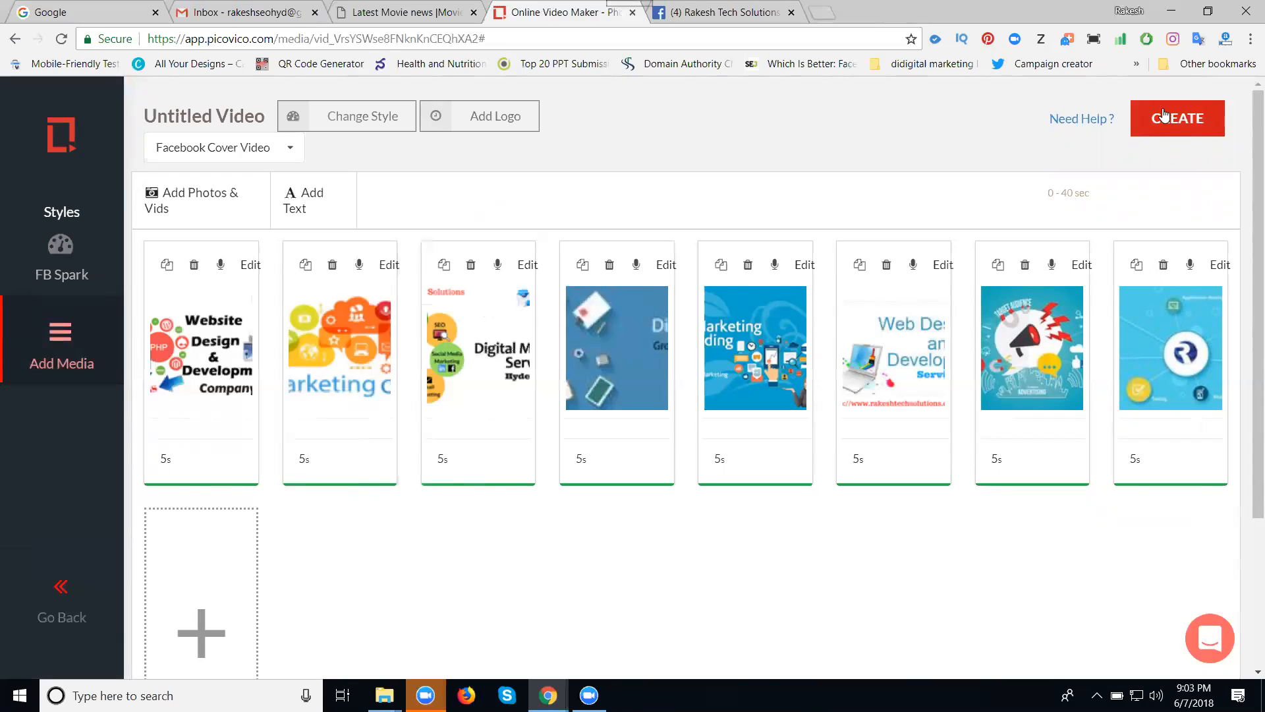
click(1162, 123)
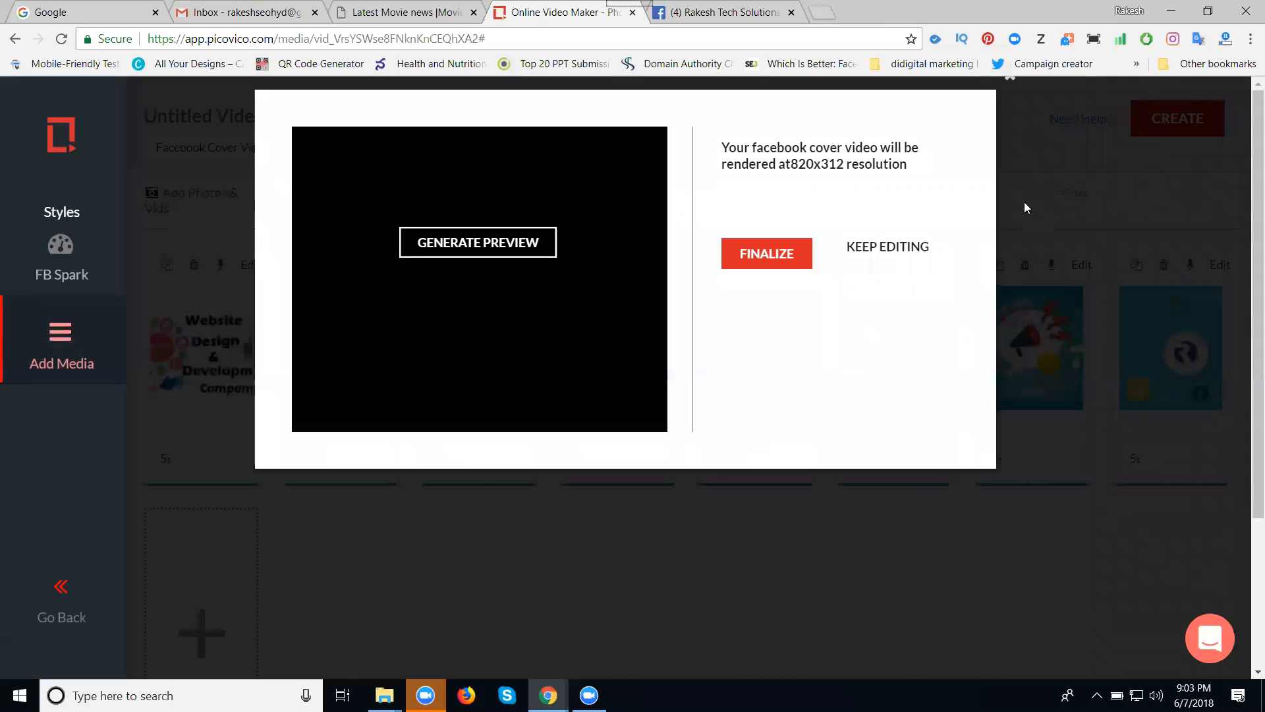
click(794, 269)
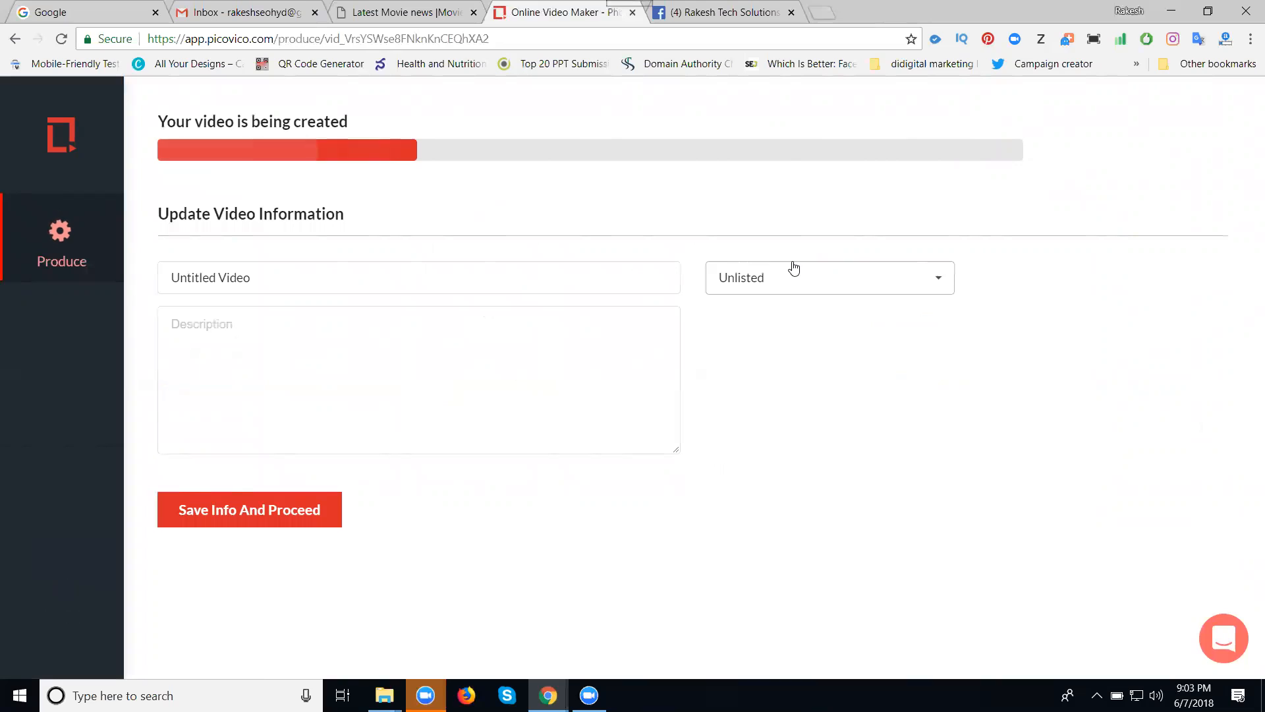
- Title the video "rts facebook cover" and save its information
triple_click(291, 283)
text(rt)
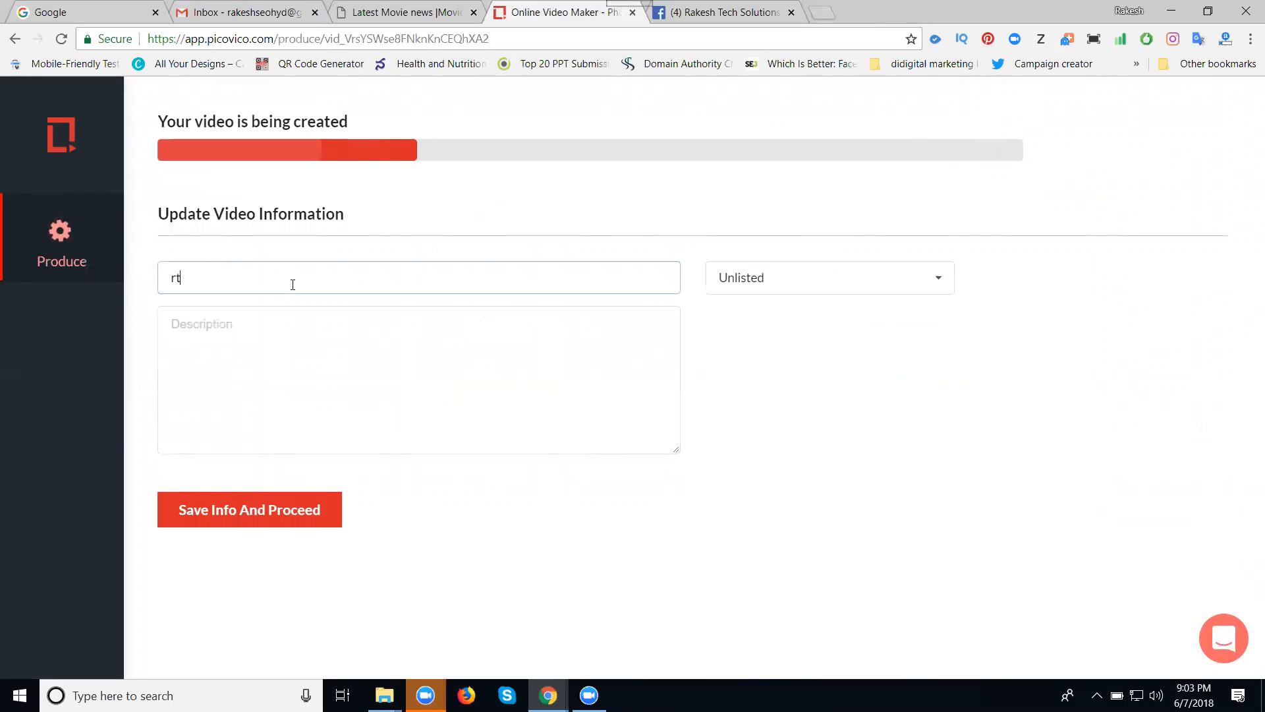
text(s faceb)
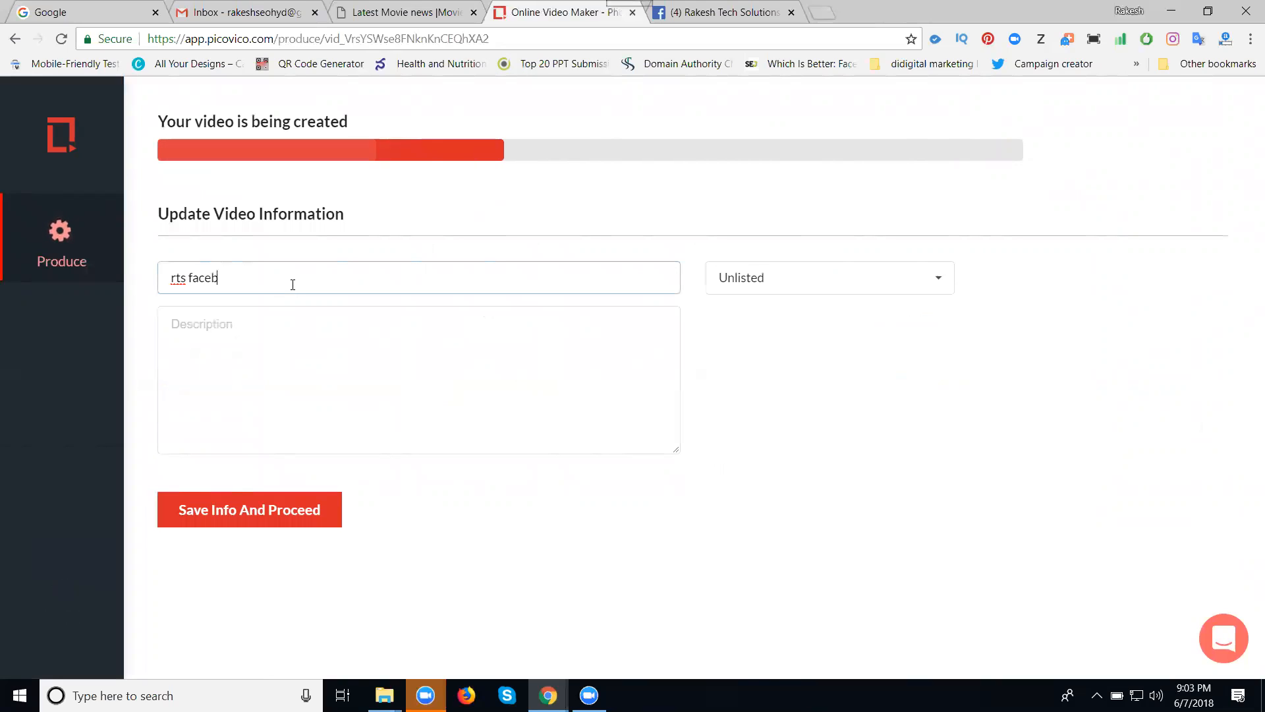
text(ook cover)
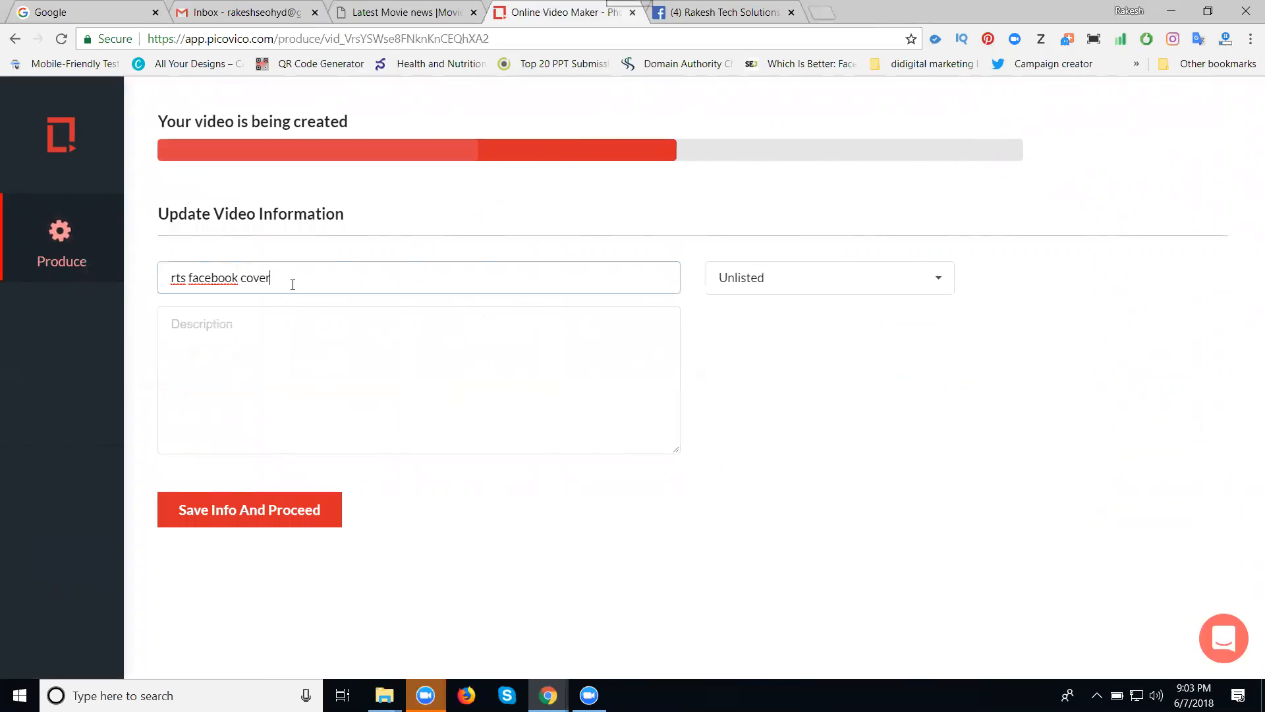
click(235, 508)
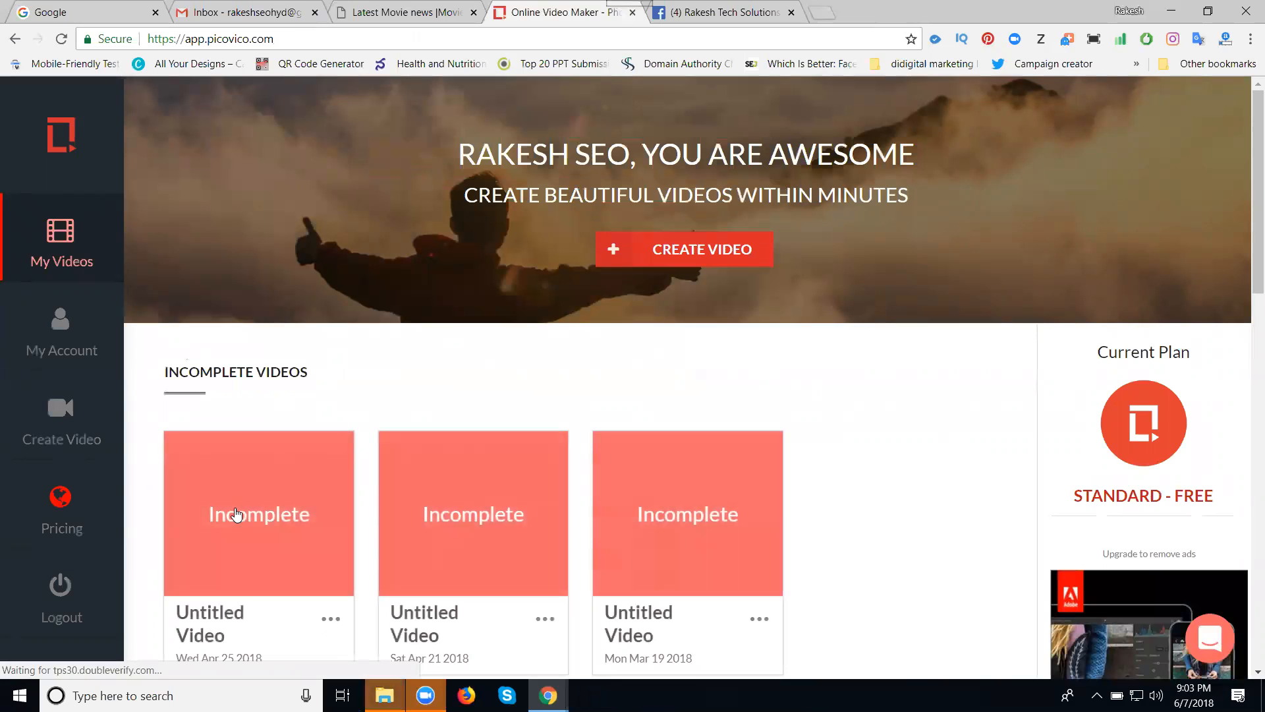
- Download the rts facebook cover video from the published videos
scroll(252, 466, down, 5)
scroll(252, 467, down, 4)
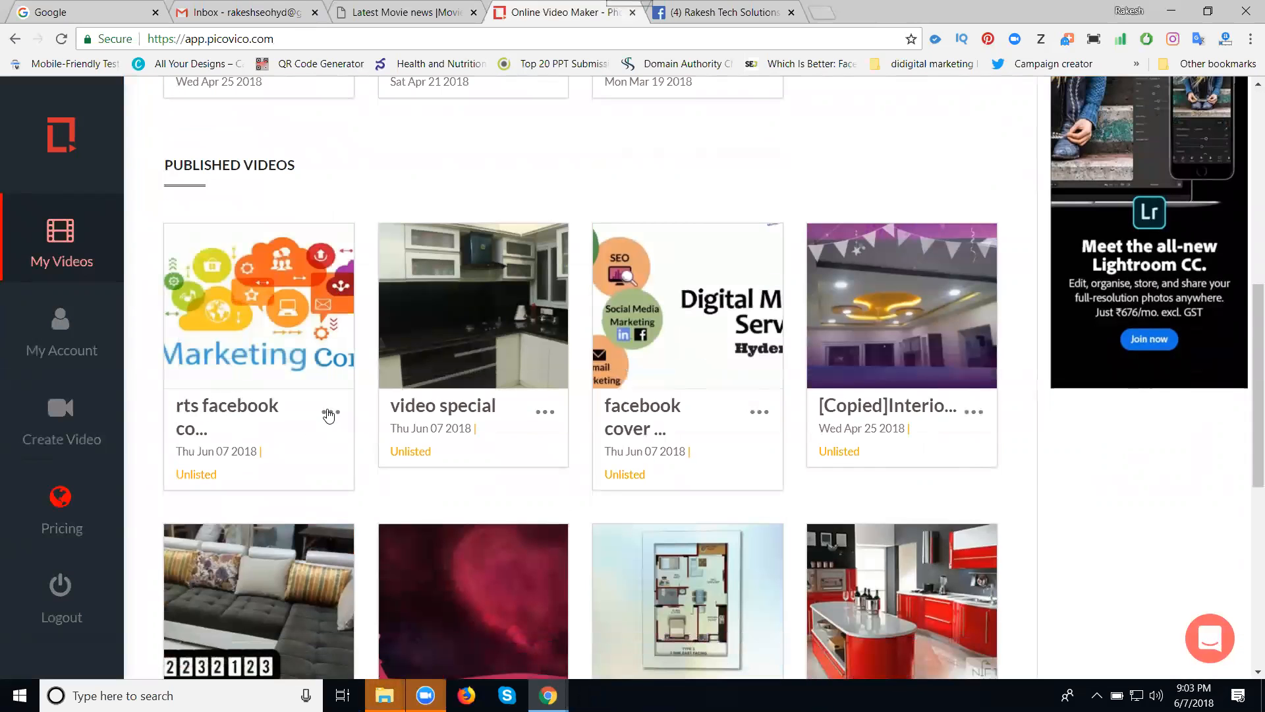
click(330, 412)
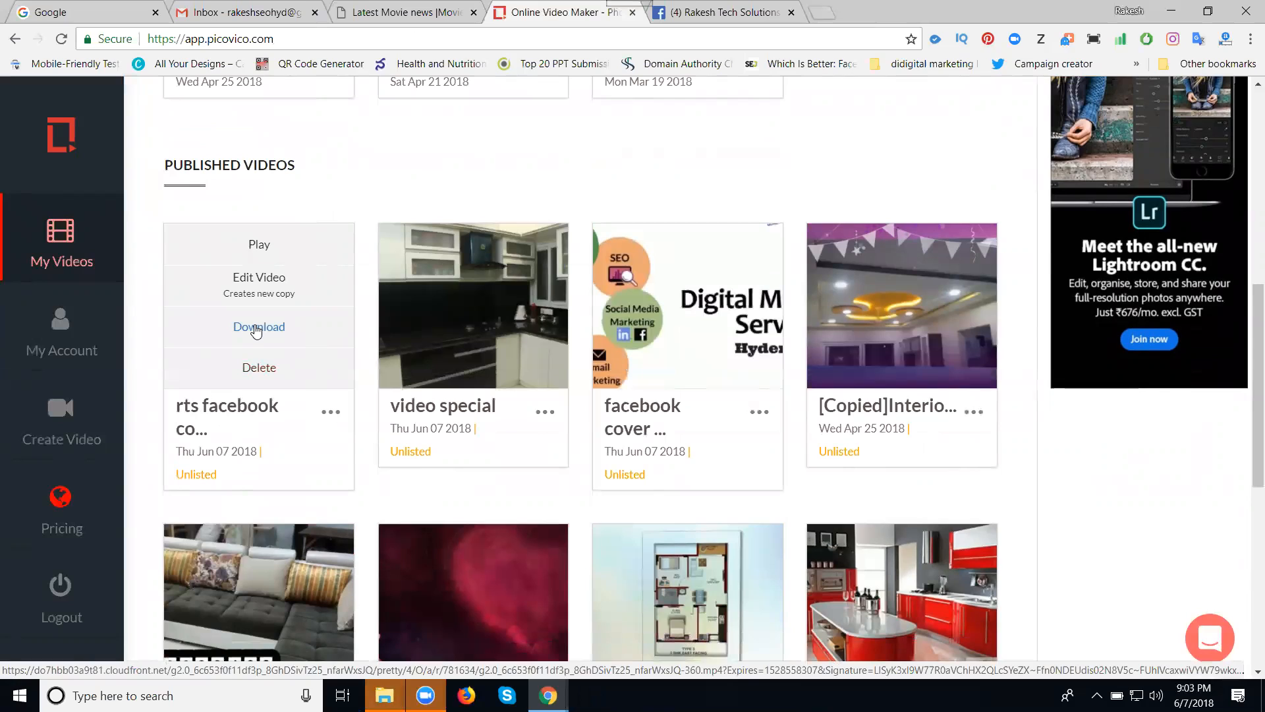
click(257, 332)
mouse_move(193, 543)
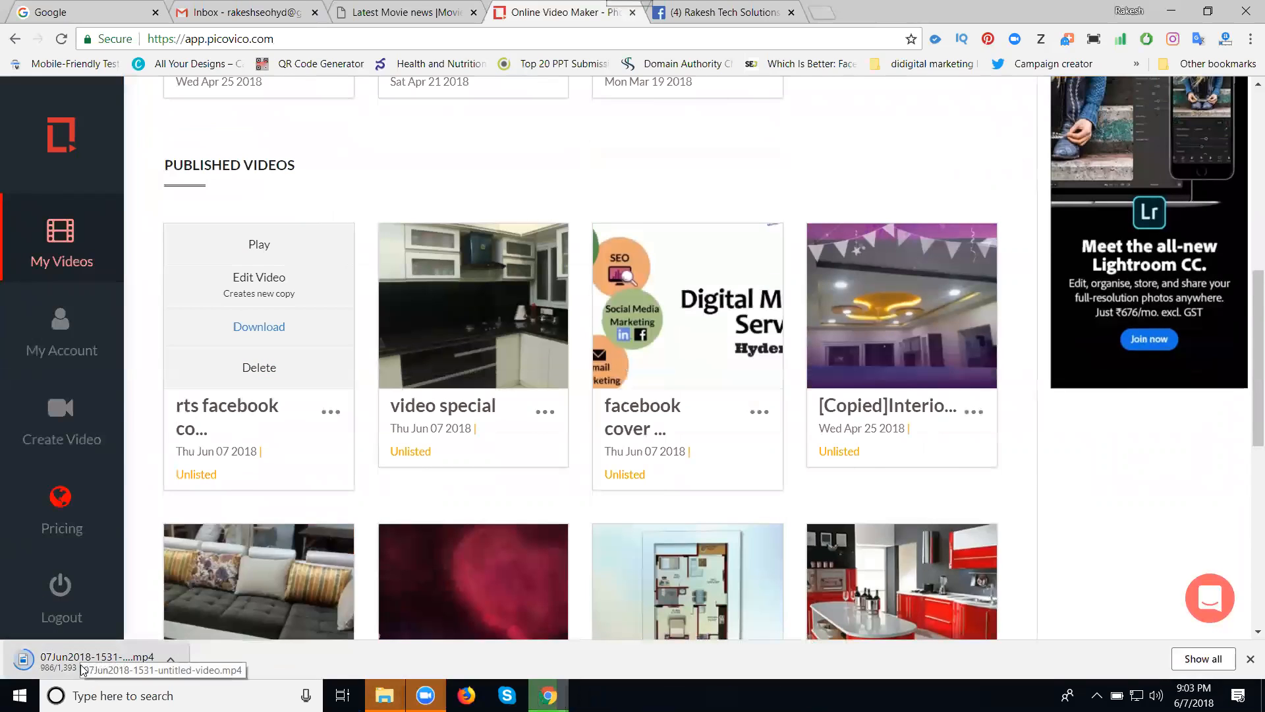
- Switch to the Rakesh Tech Solutions Facebook page and upload 07Jun2018-1531-untitled-video from Downloads as its new cover
click(706, 10)
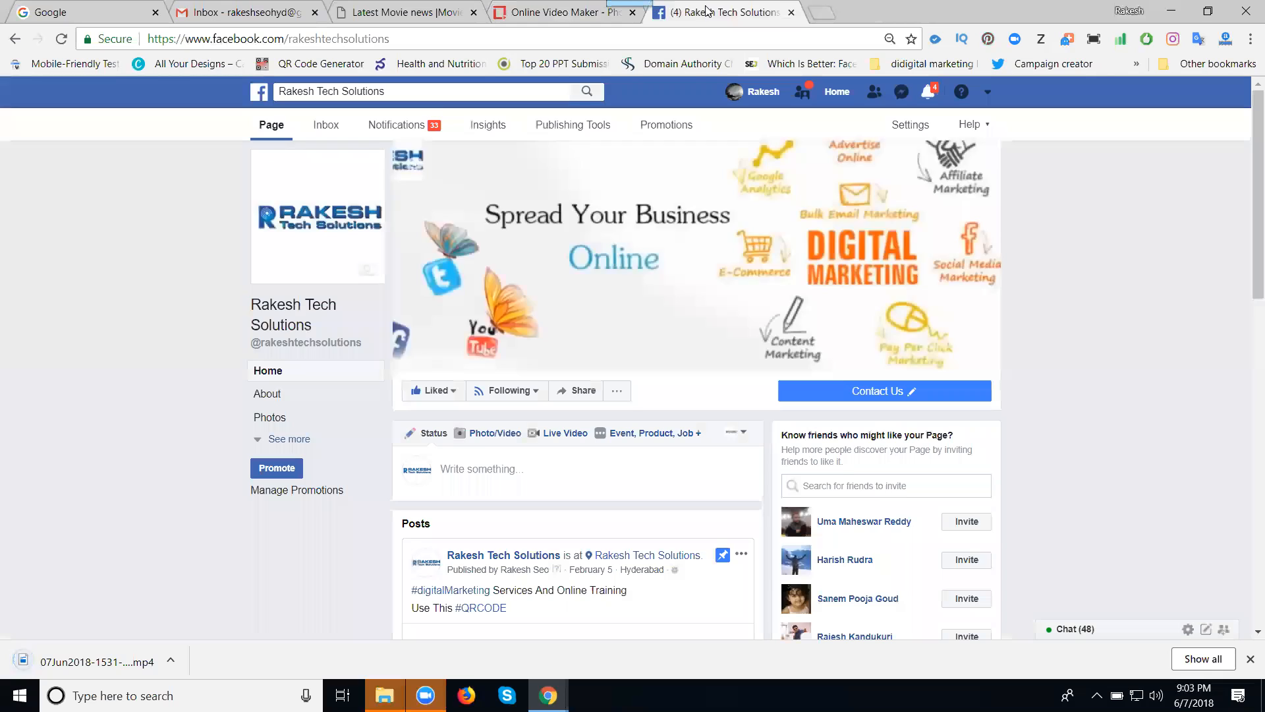
click(417, 163)
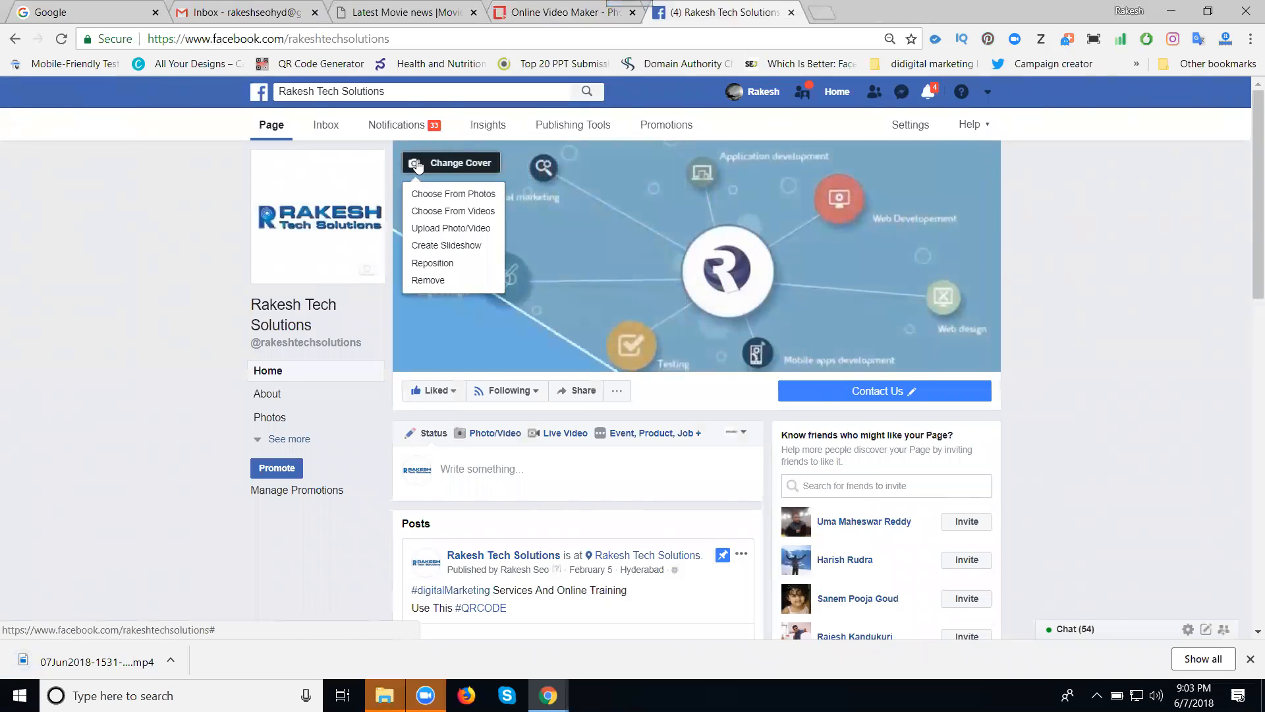
click(438, 231)
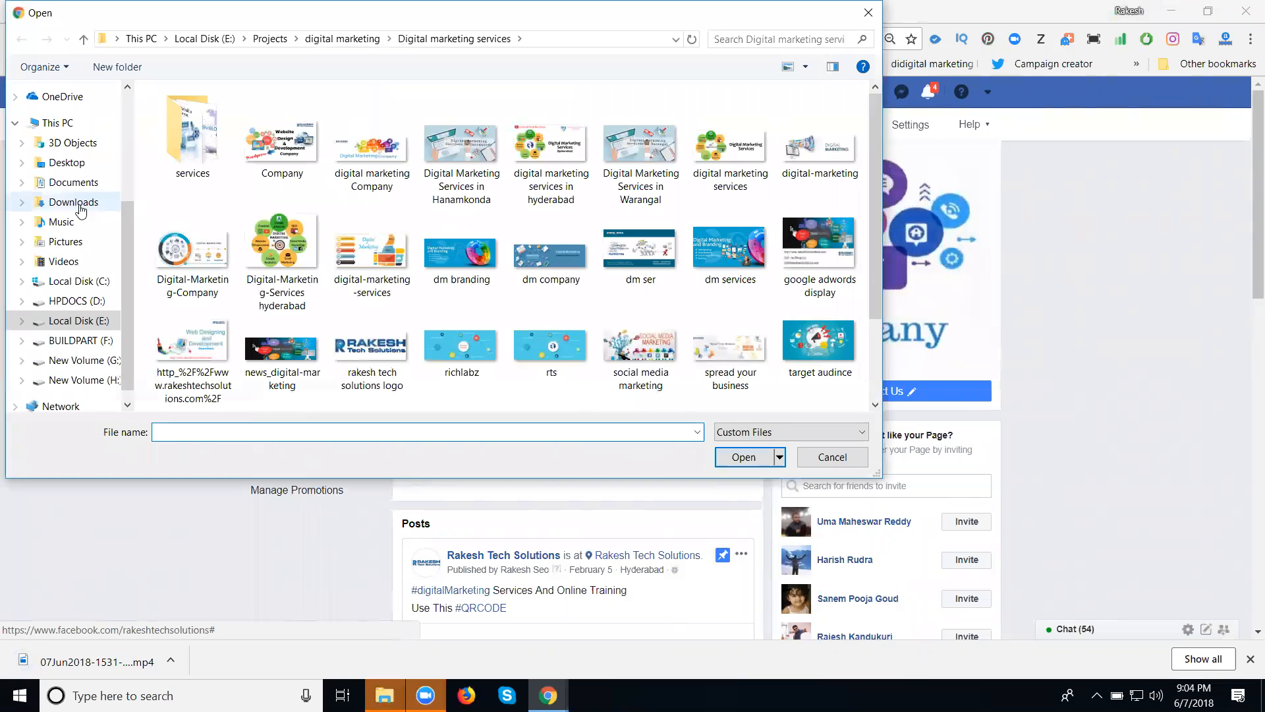
click(74, 202)
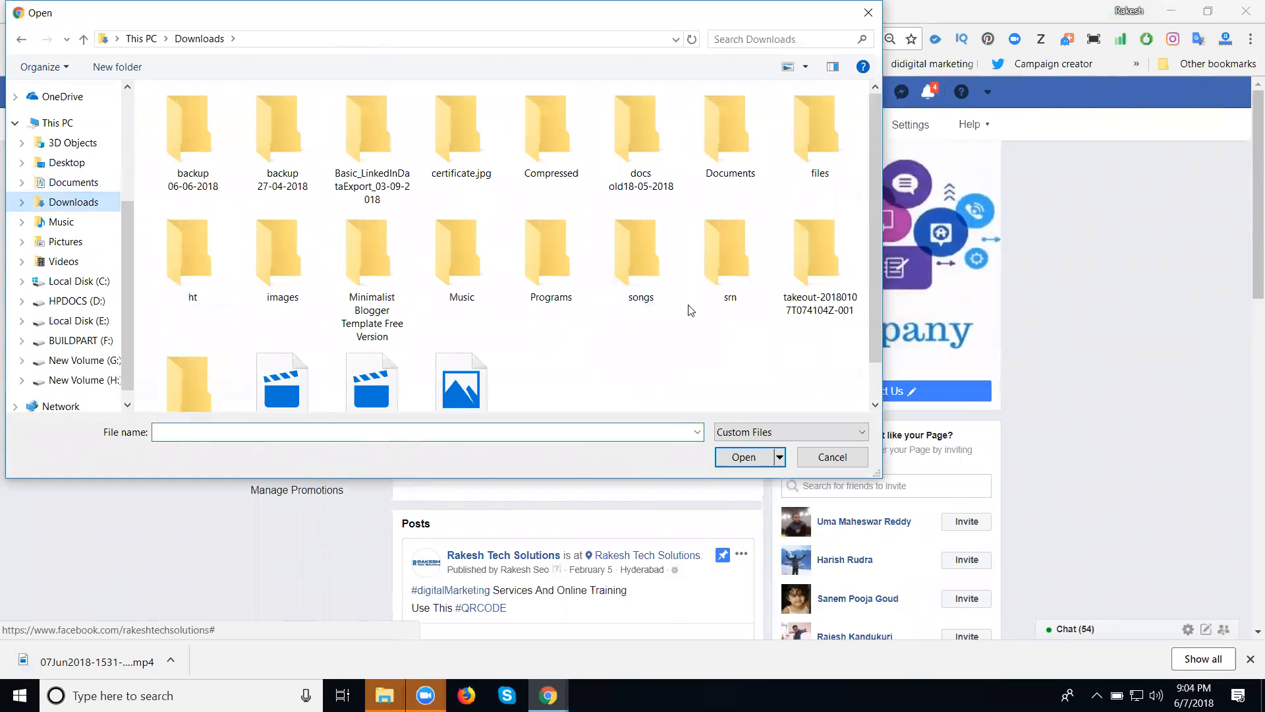
scroll(689, 310, down, 1)
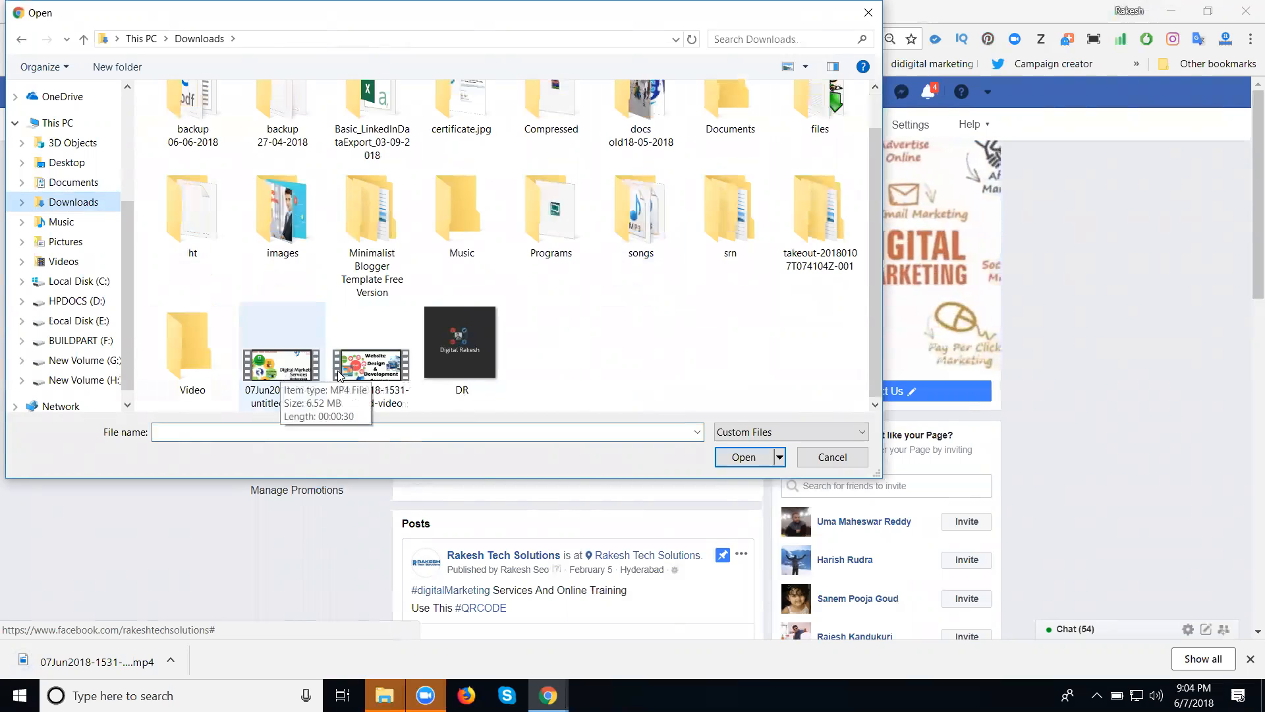
click(374, 365)
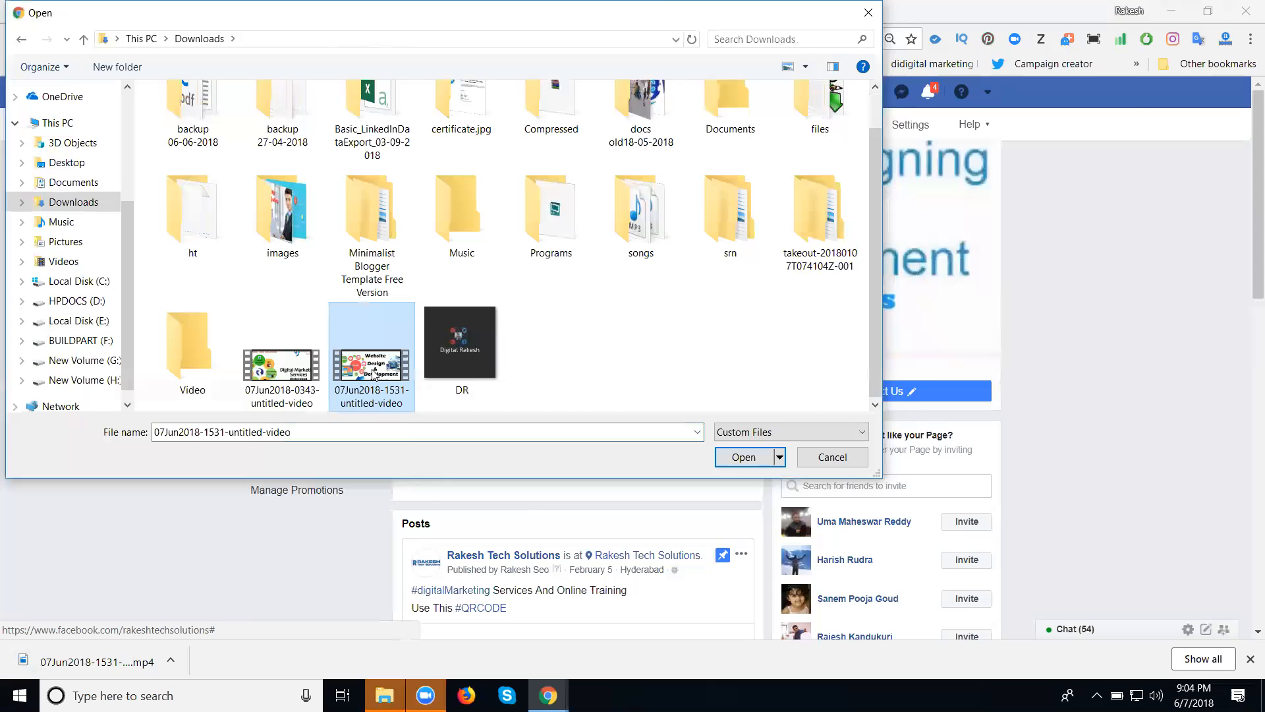
double_click(374, 366)
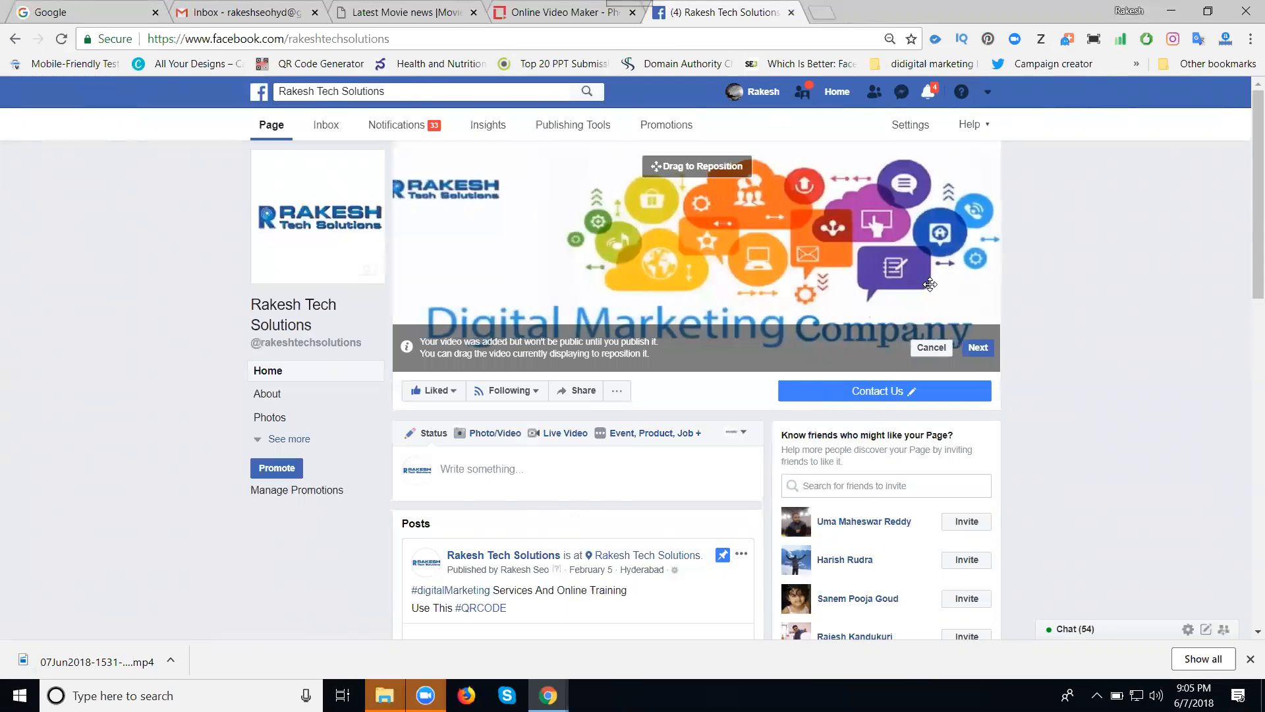
- Accept the cover video's position and publish it as the page's cover, keeping automatic loop replay on
click(978, 348)
click(981, 356)
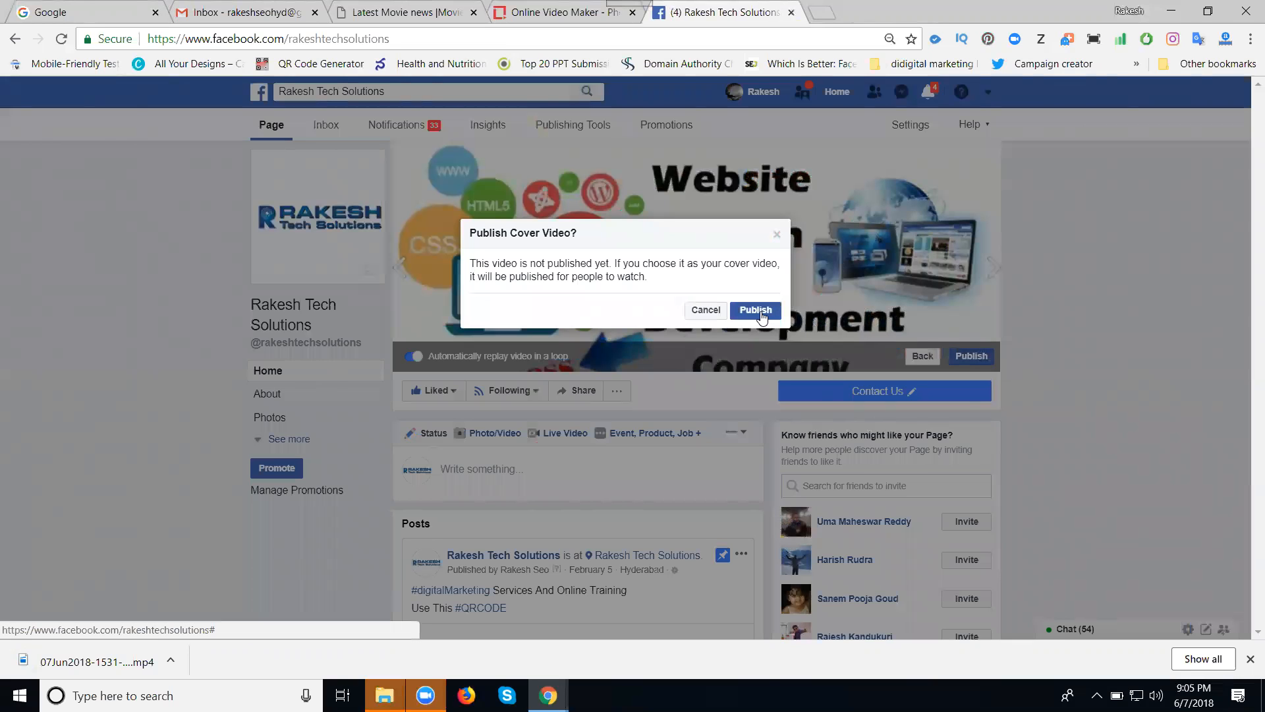
click(705, 315)
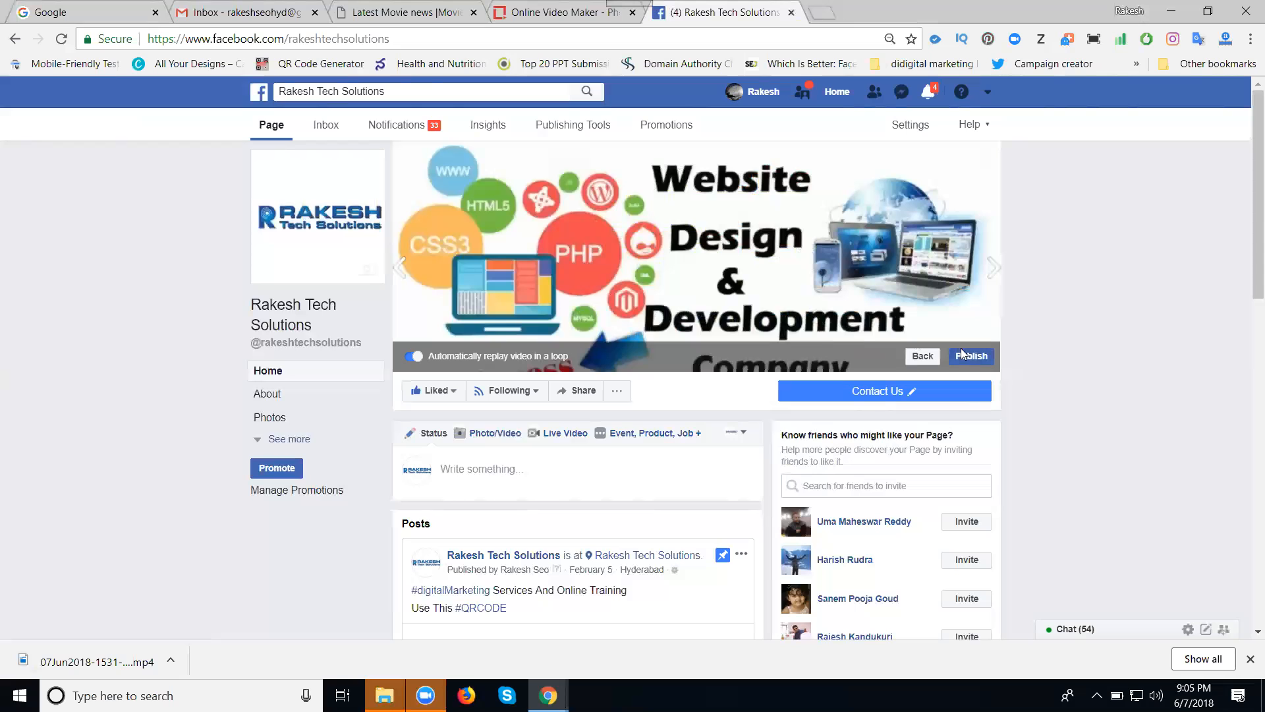
click(986, 362)
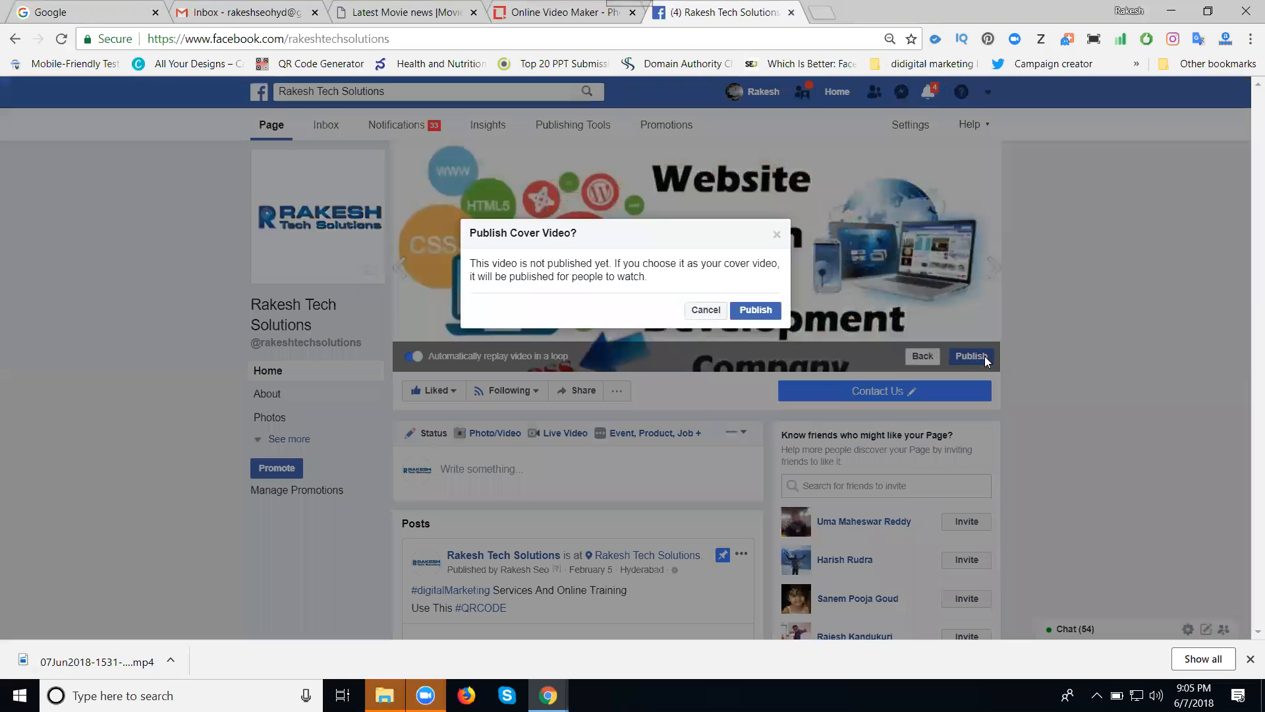
click(759, 311)
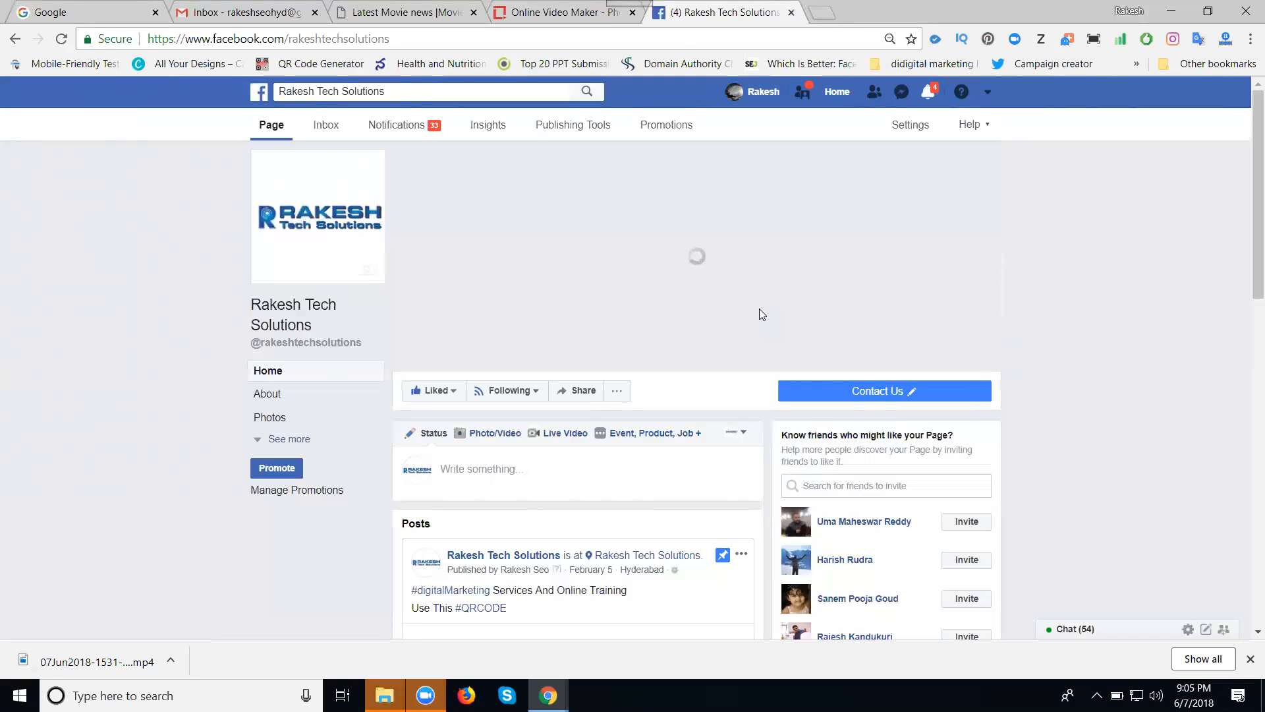